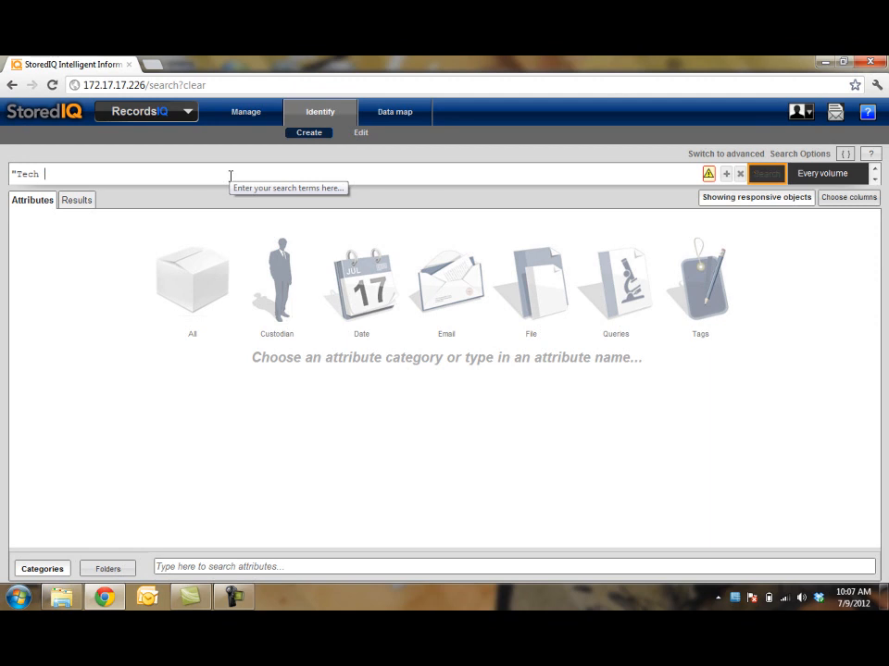
Enter the search terms "Tech Brief" "White Paper" and limit the search to the WIP Areas volume set.
type("\"")
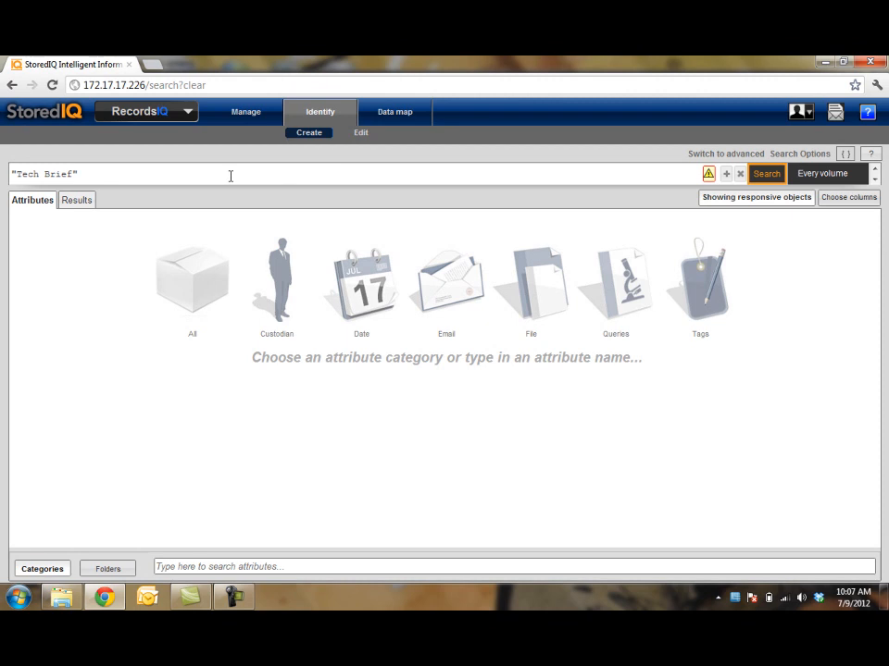
type("\"White Paper\"")
left_click(811, 179)
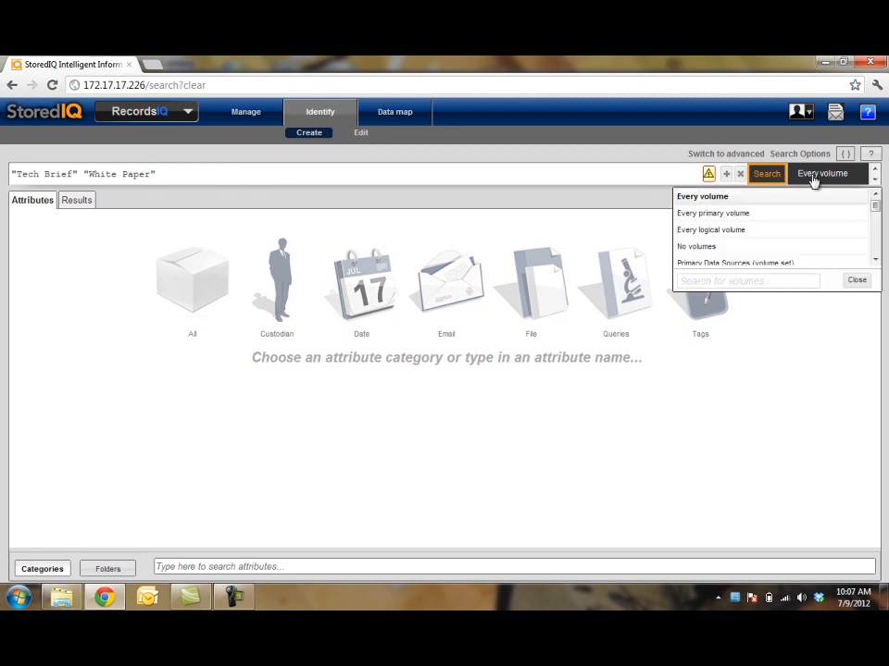
left_click_drag(875, 205, 875, 222)
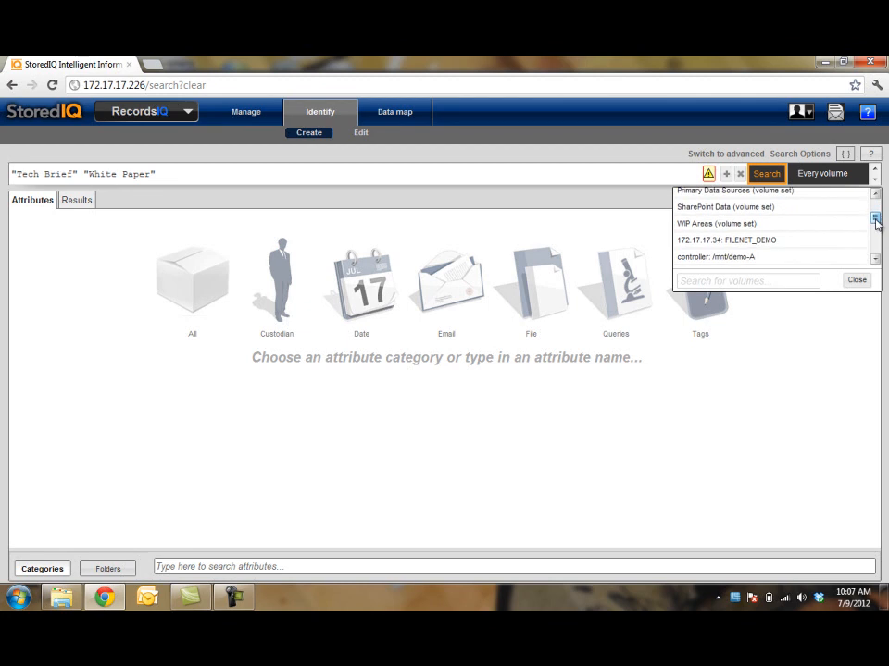
left_click(730, 224)
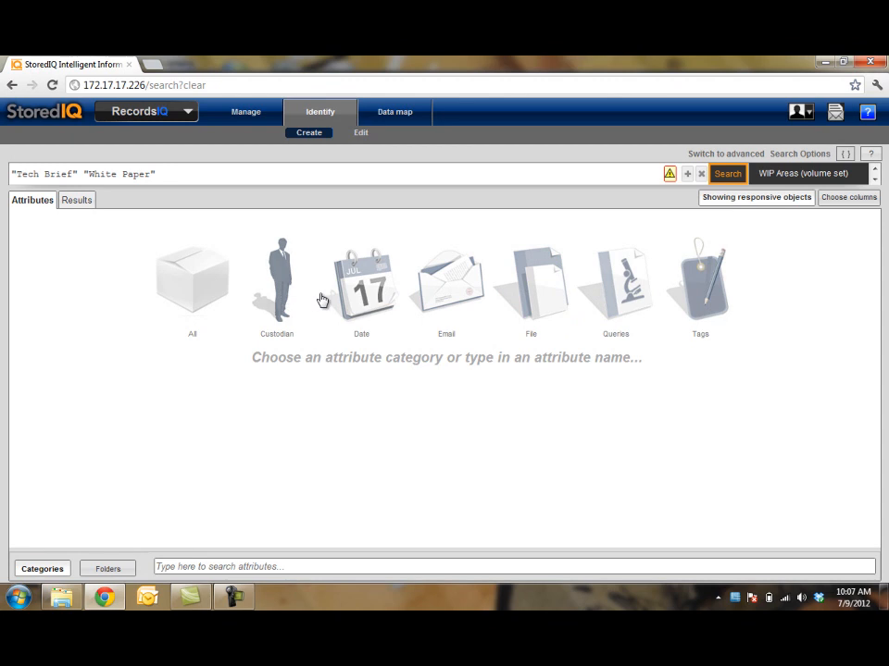
Add a file Extension condition that CONTAINS any of PDF, DOC or PPT.
left_click(538, 297)
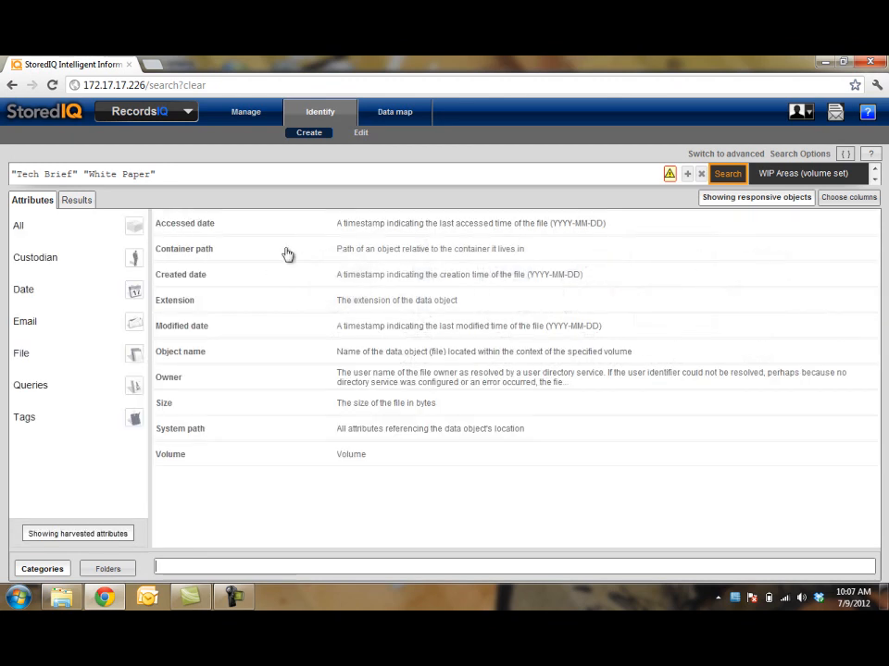
left_click(169, 306)
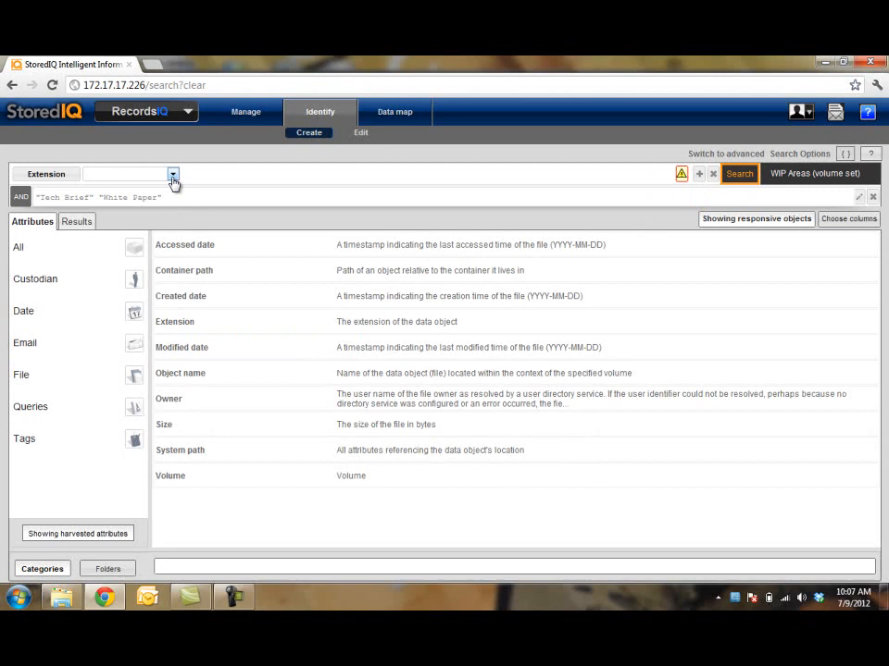
left_click(173, 176)
left_click(159, 215)
left_click(250, 173)
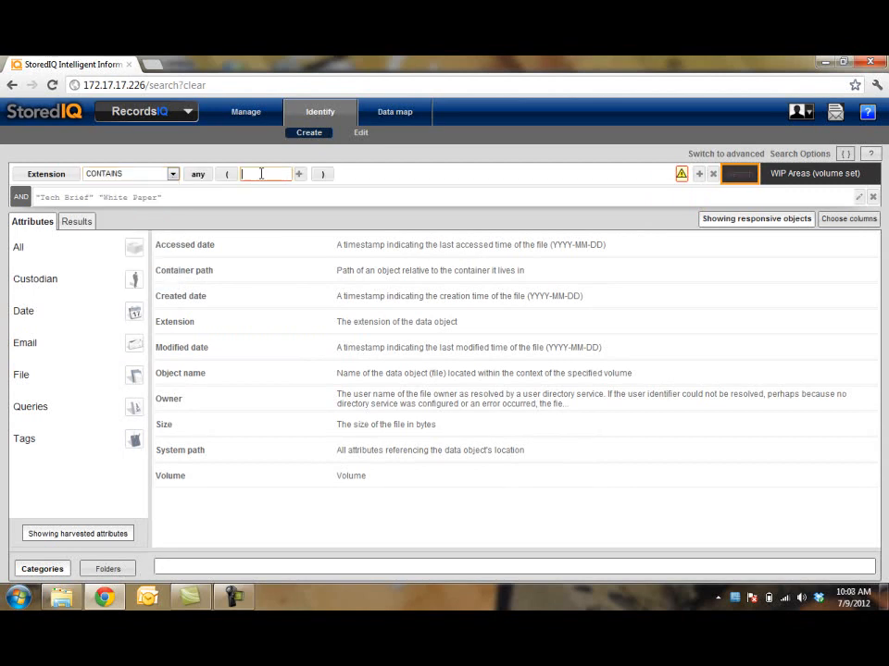
type("PDF")
left_click(297, 174)
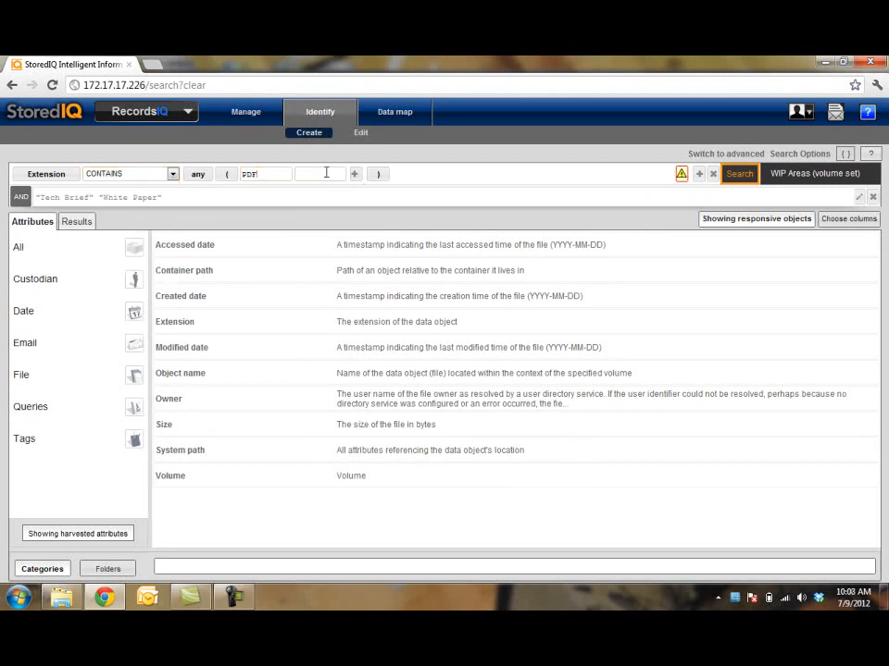
type("DOC")
left_click(355, 174)
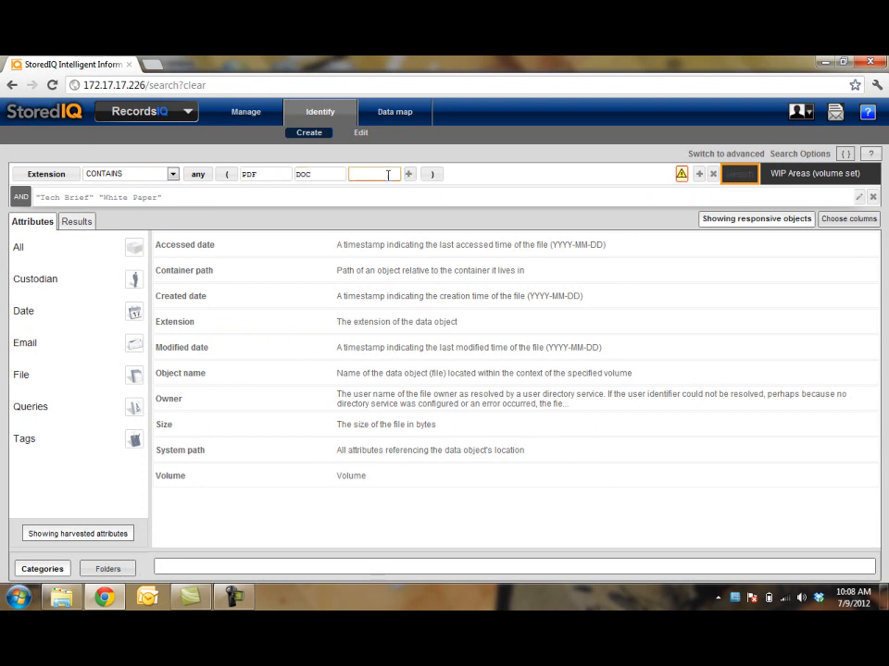
type("PPT")
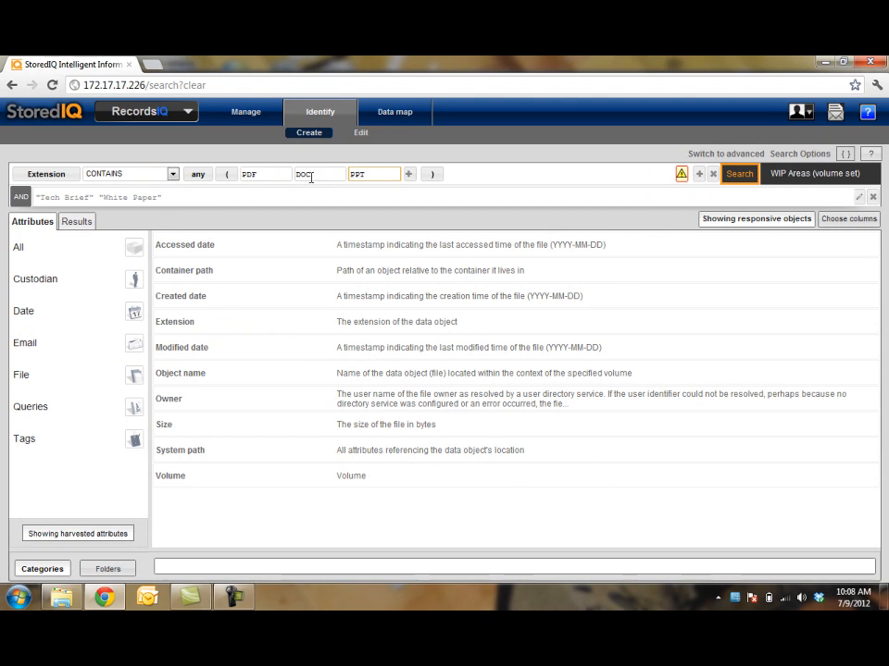
left_click(254, 198)
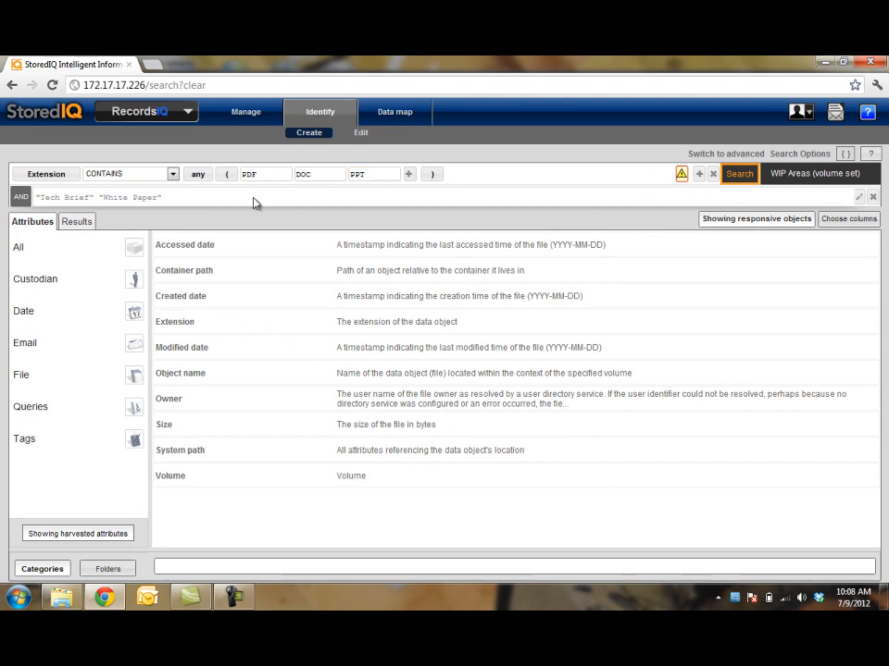
Cycle the operator joining the two search conditions through OR and AT LEAST back to AND.
left_click(20, 197)
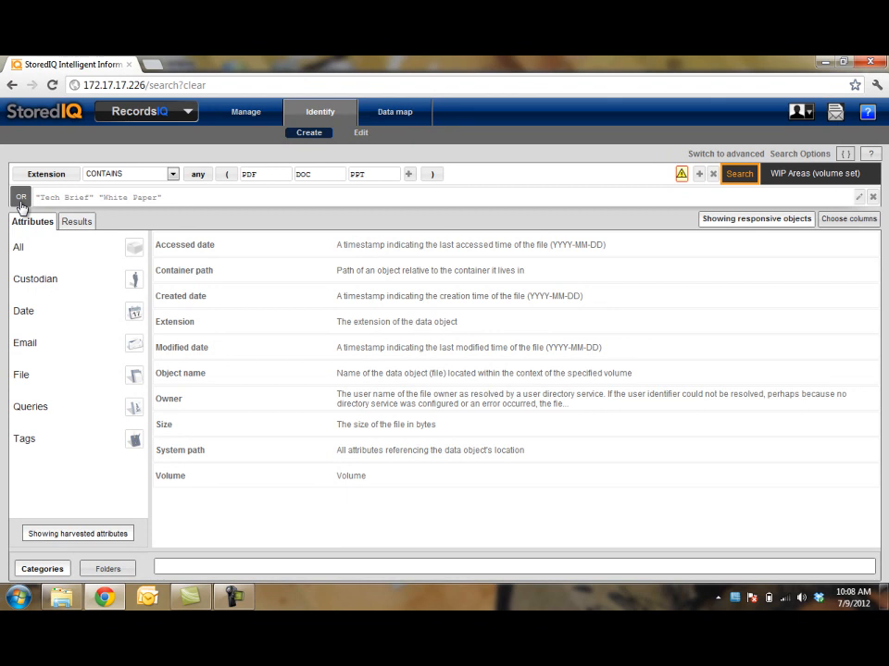
left_click(20, 203)
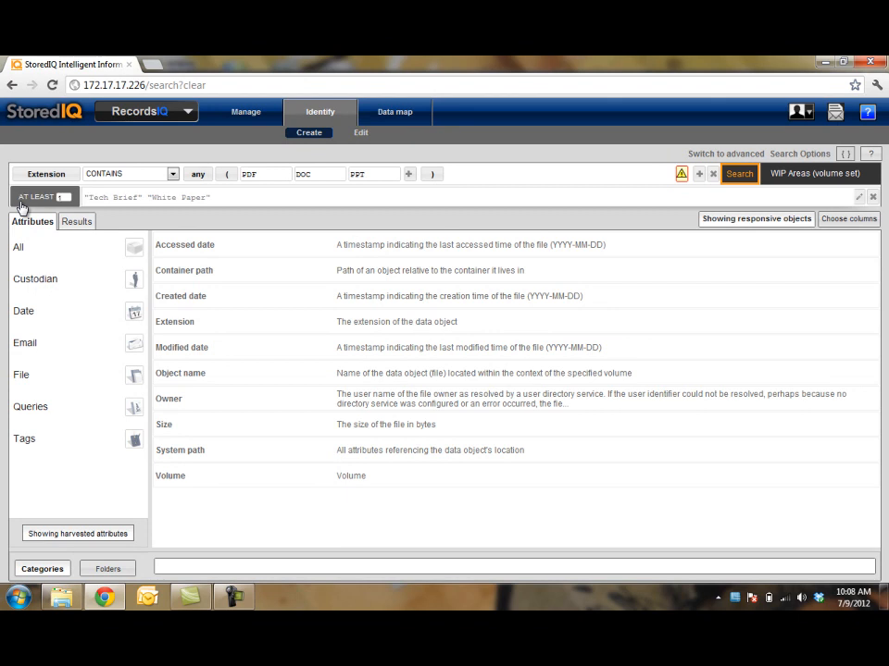
left_click(21, 203)
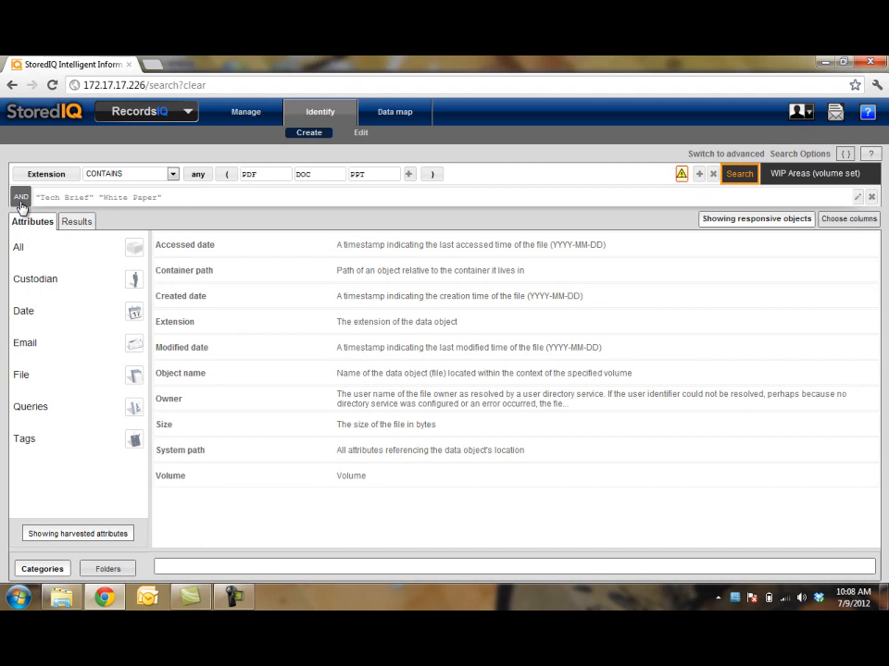
Run the search and show the viewing options for one of the documents found.
left_click(740, 175)
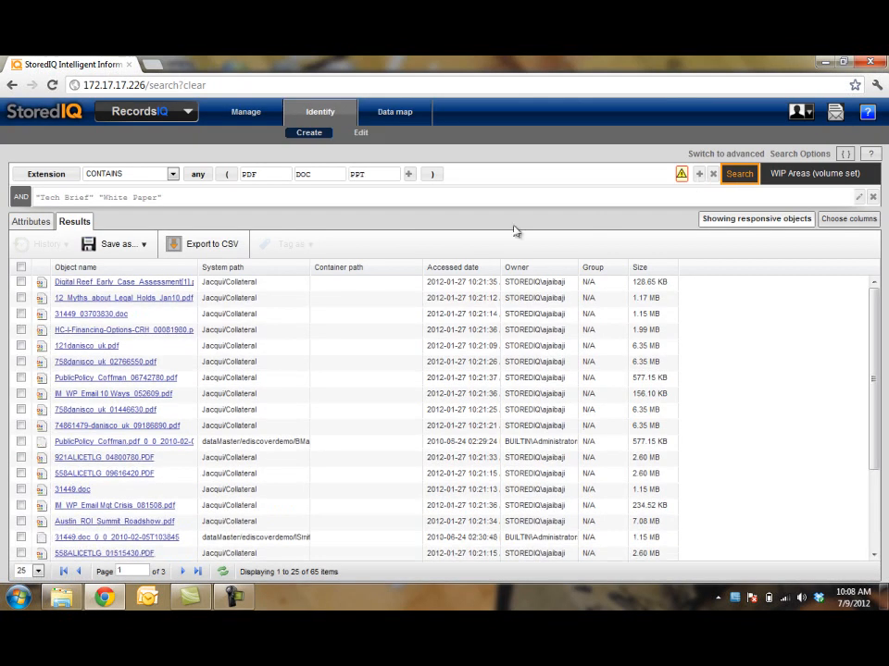
left_click(111, 303)
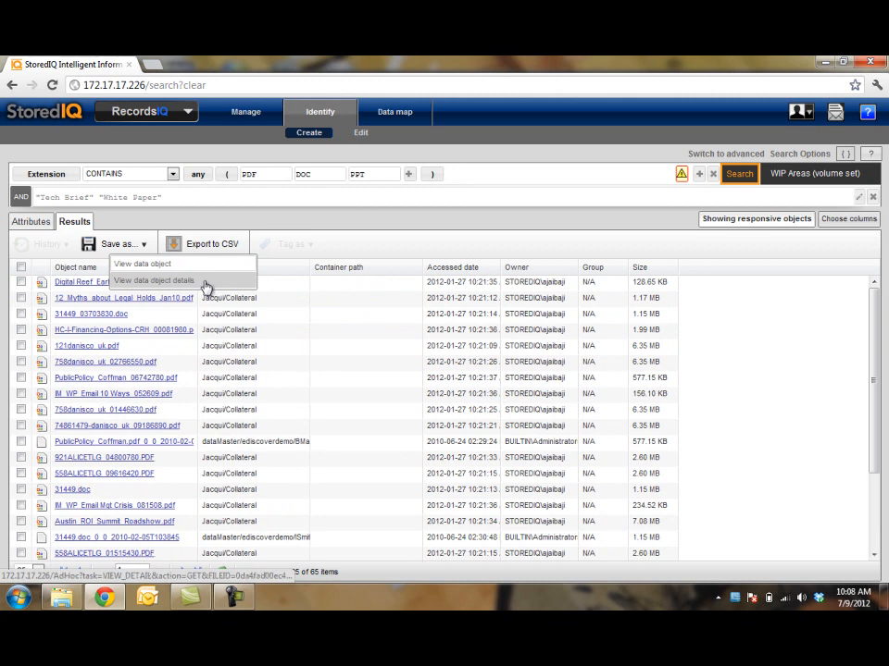
Add the search to the Marketing tag with the value White Papers - Tech Briefs - Data Sheets and save it.
left_click(111, 246)
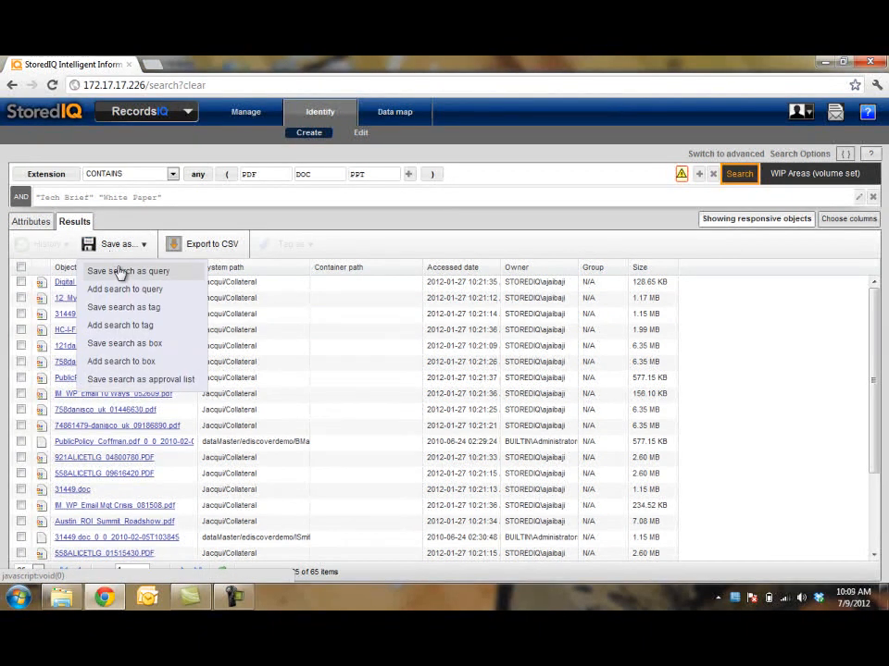
left_click(112, 330)
left_click(326, 270)
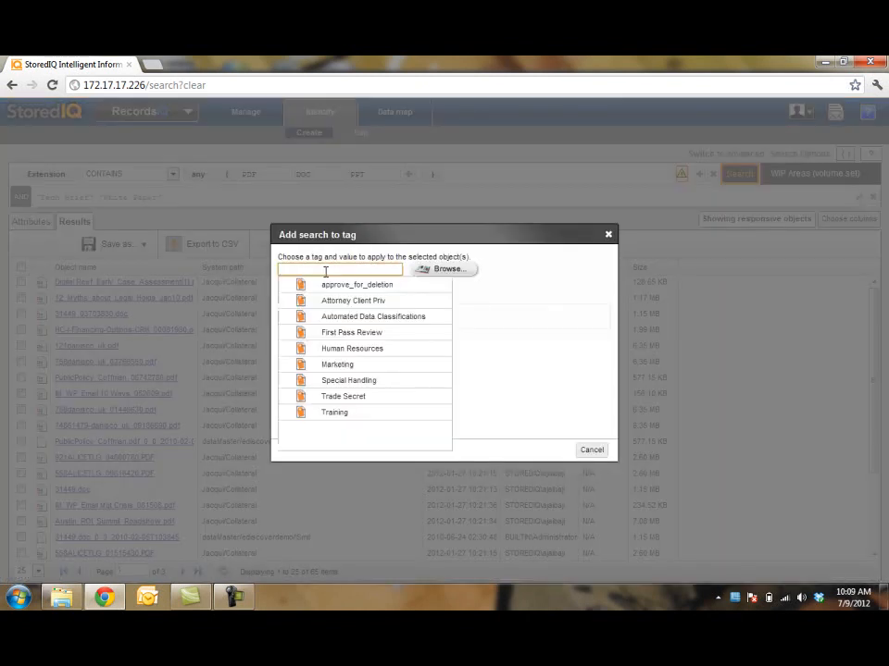
type("mark")
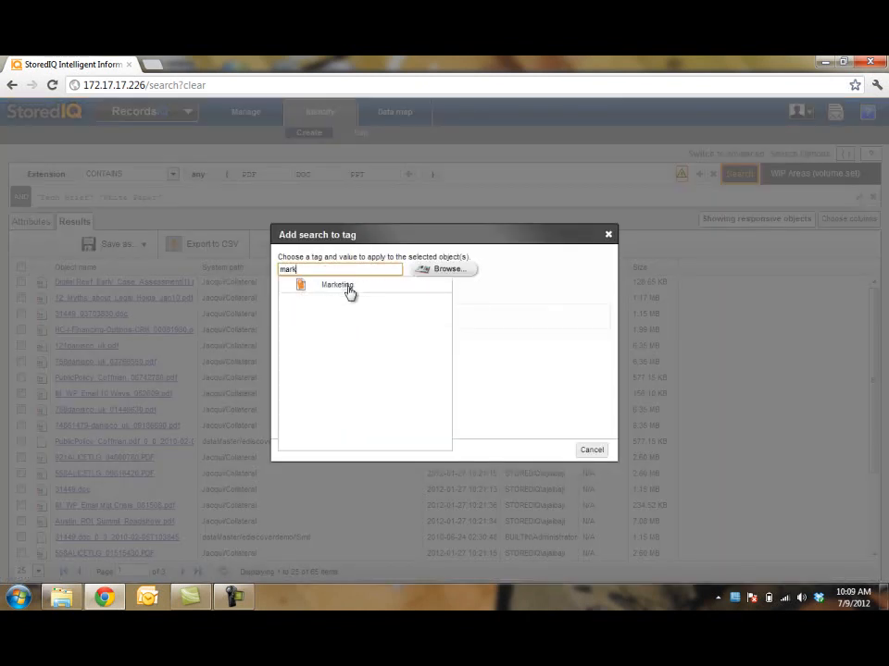
left_click(348, 290)
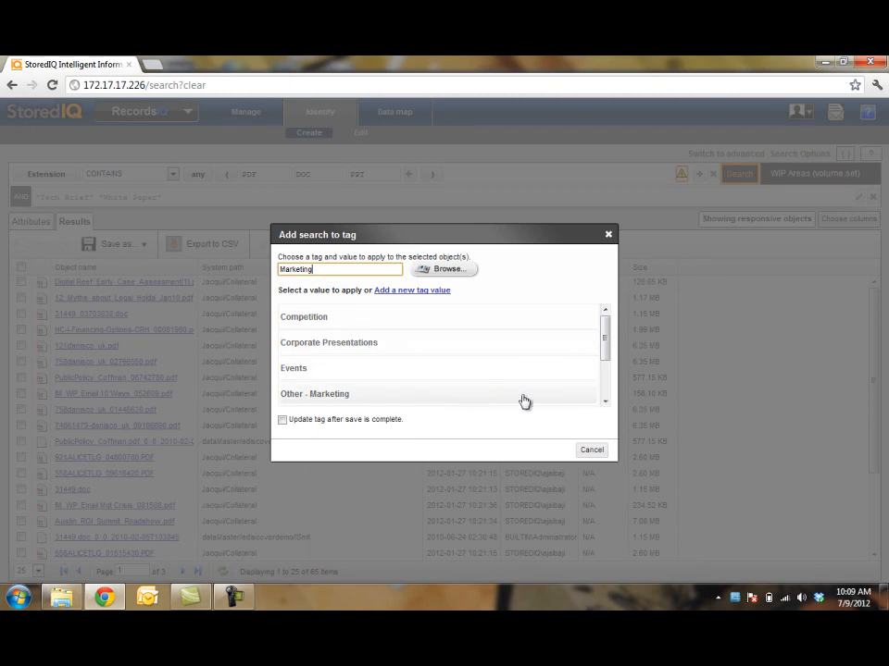
left_click_drag(606, 350, 608, 387)
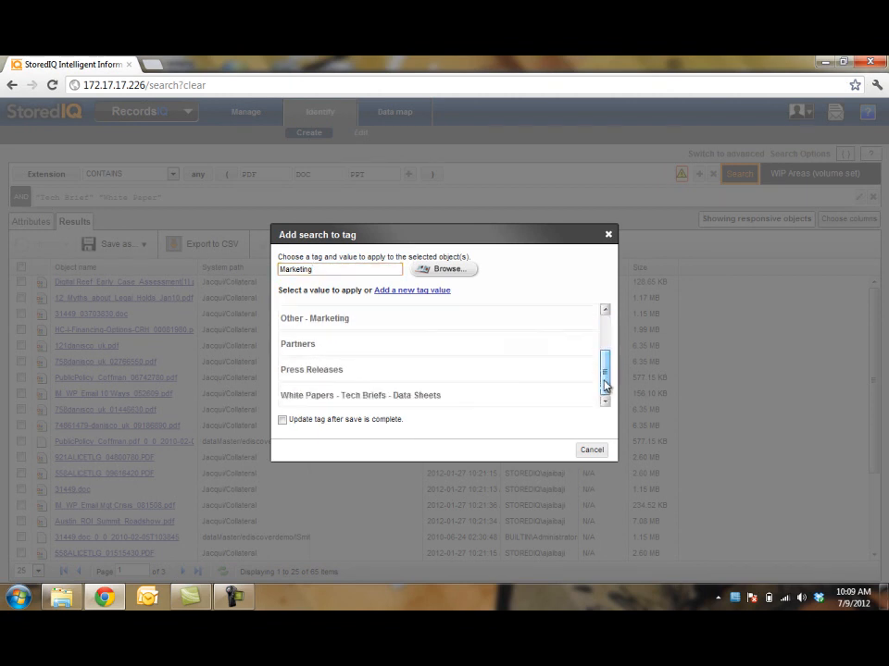
left_click(363, 397)
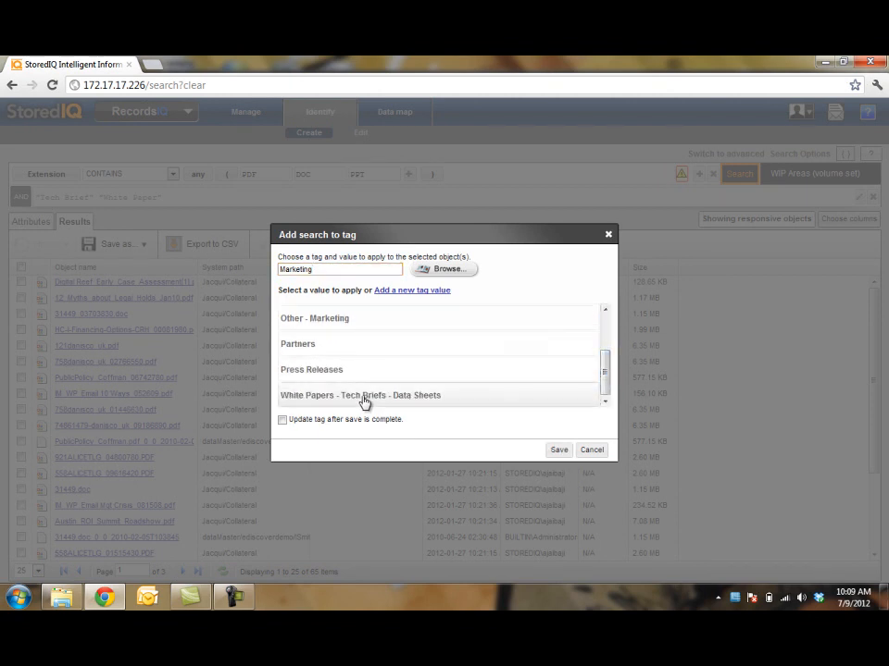
left_click(283, 422)
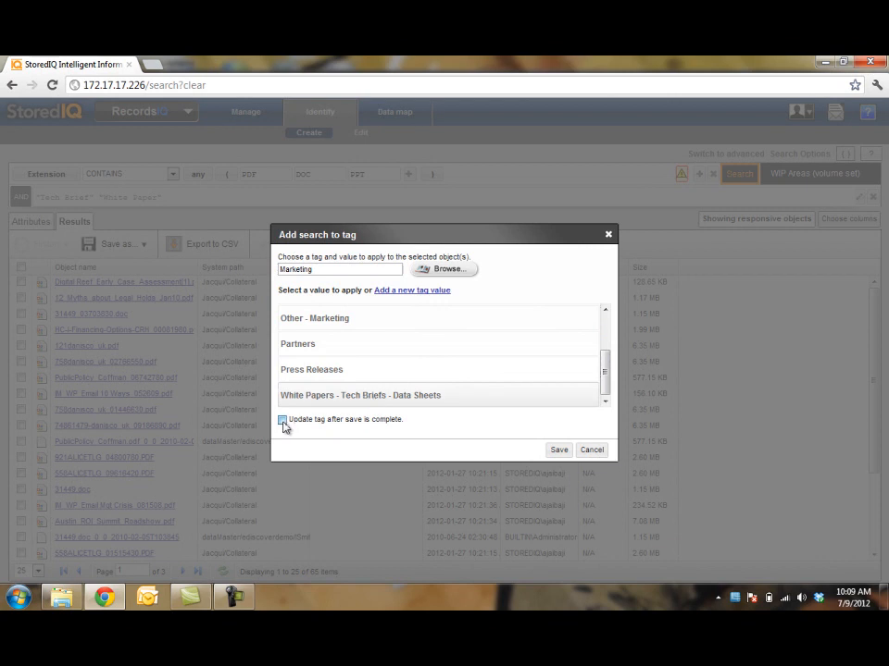
left_click(558, 451)
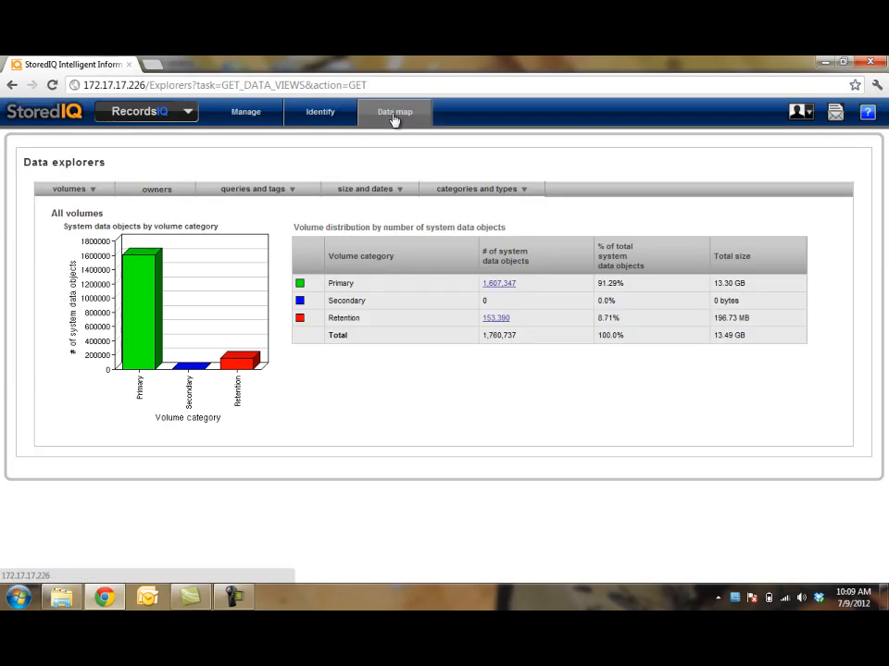
Show the queries and tags explorer of the data map and open the Personal Information report.
left_click(266, 189)
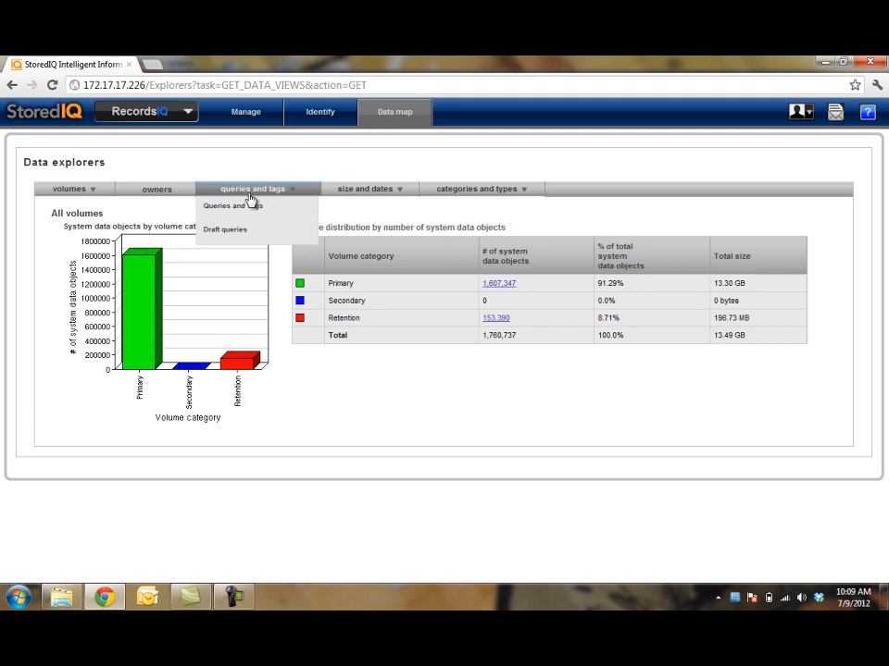
left_click(236, 207)
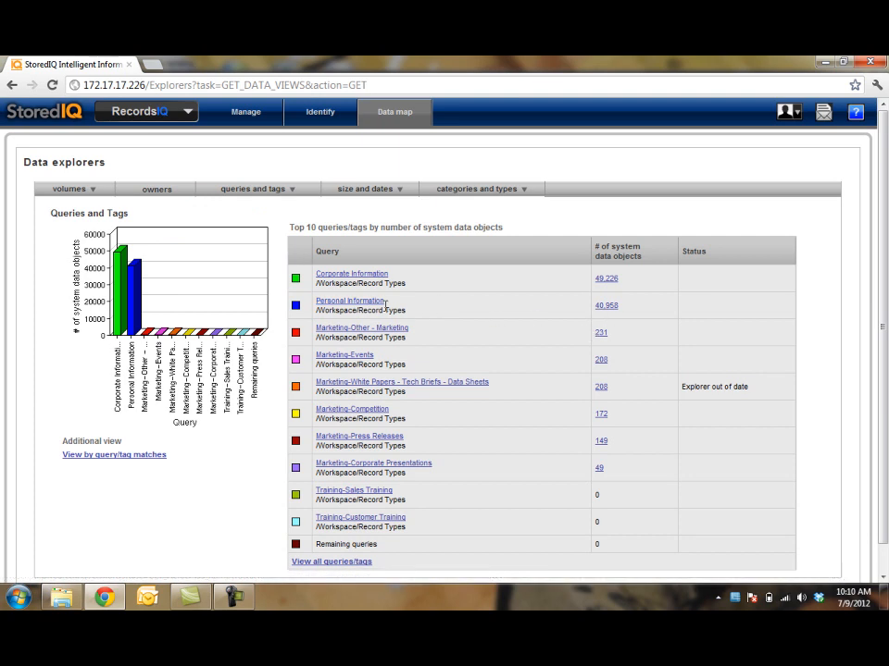
left_click(339, 306)
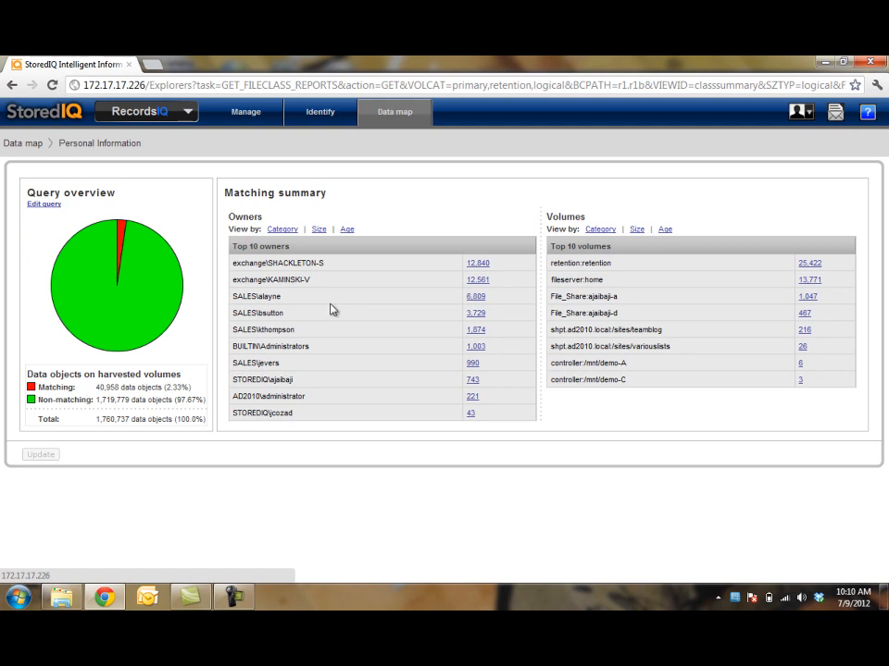
Examine the matching percentage, the top owner and the fileserver:home volume in the Personal Information report.
left_click_drag(192, 387, 165, 388)
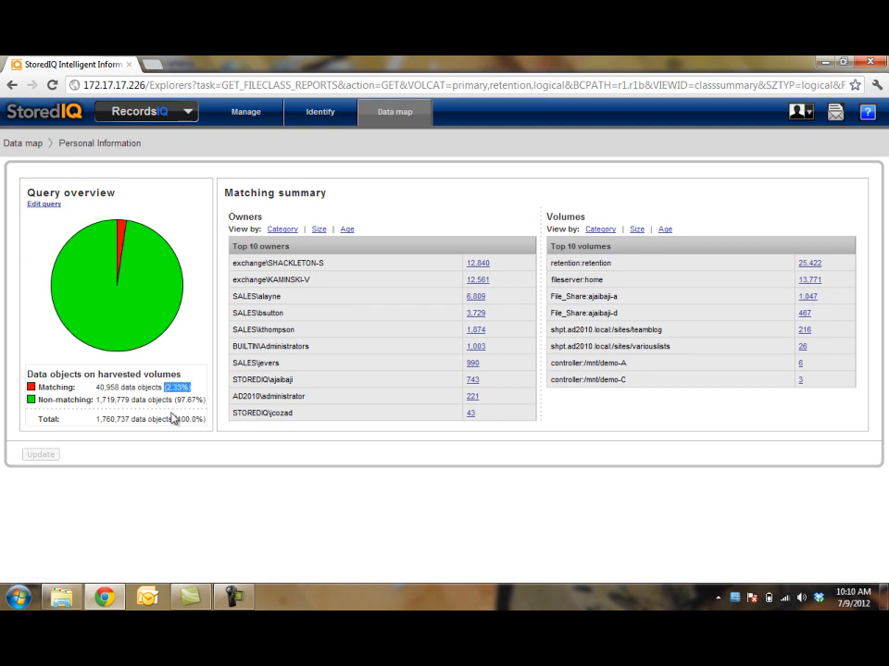
left_click(402, 234)
left_click_drag(329, 269, 231, 267)
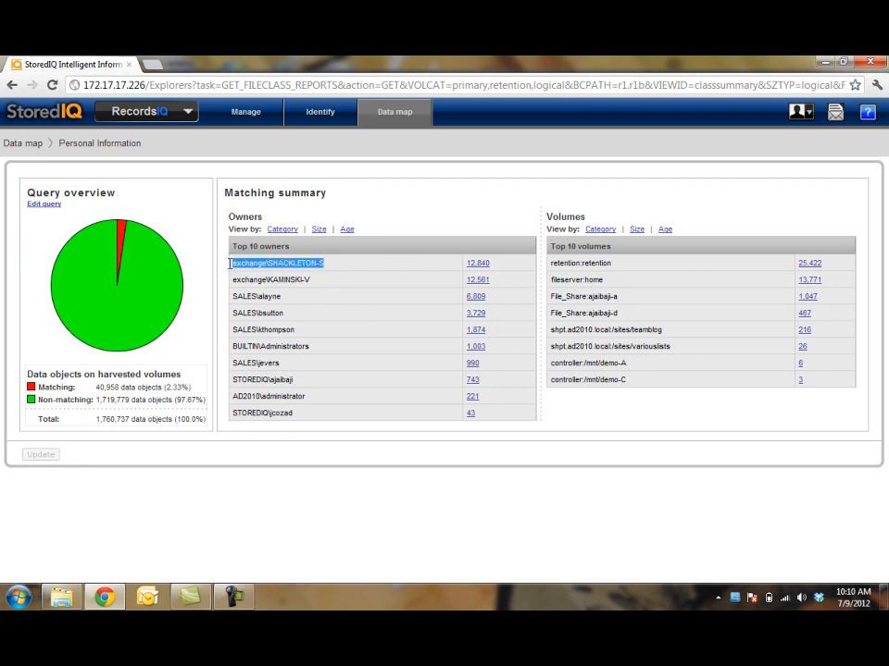
left_click(351, 267)
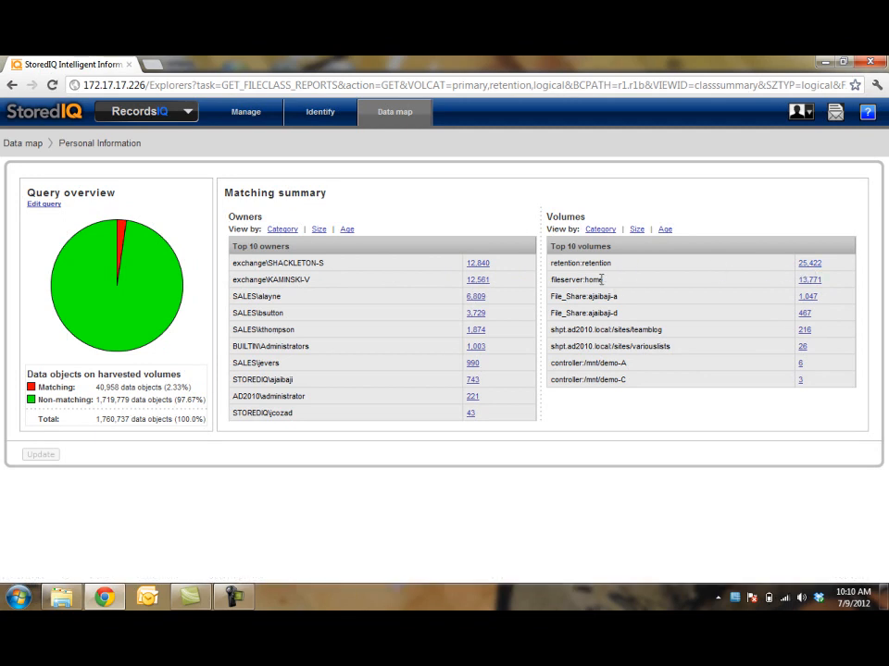
left_click_drag(602, 278, 549, 279)
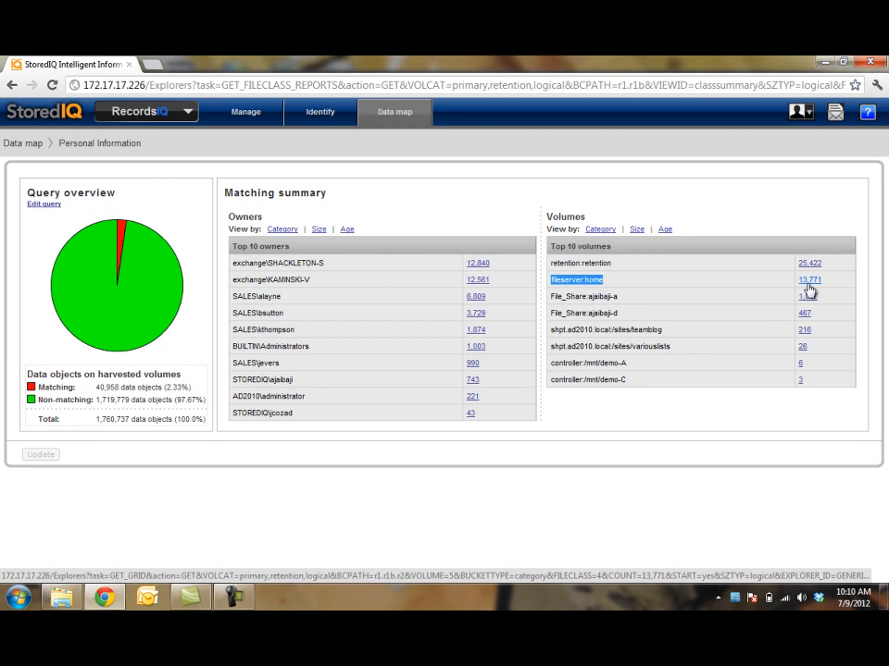
left_click(439, 204)
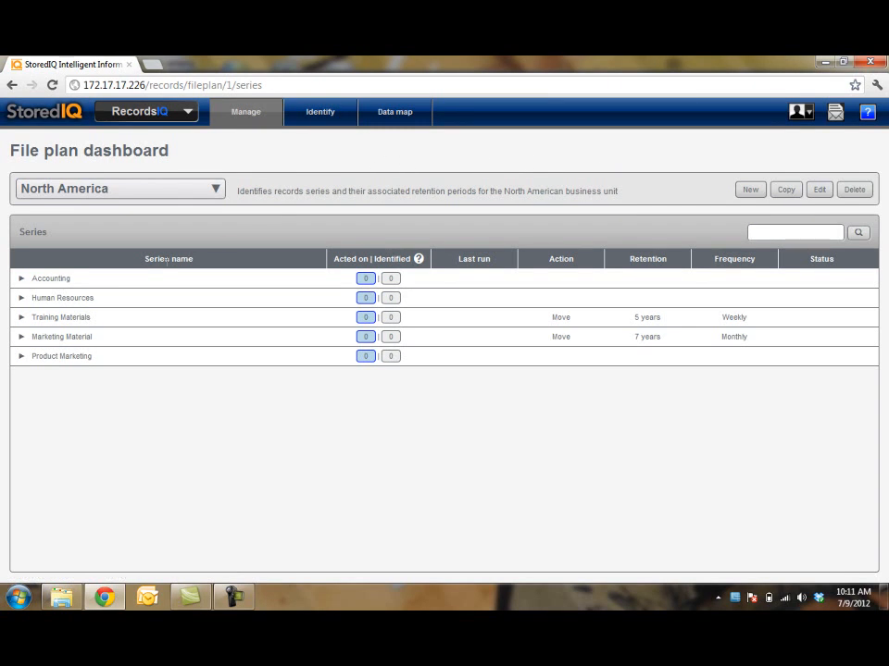
Expand the Marketing Material series on the North America dashboard and open that file plan for editing.
left_click(20, 337)
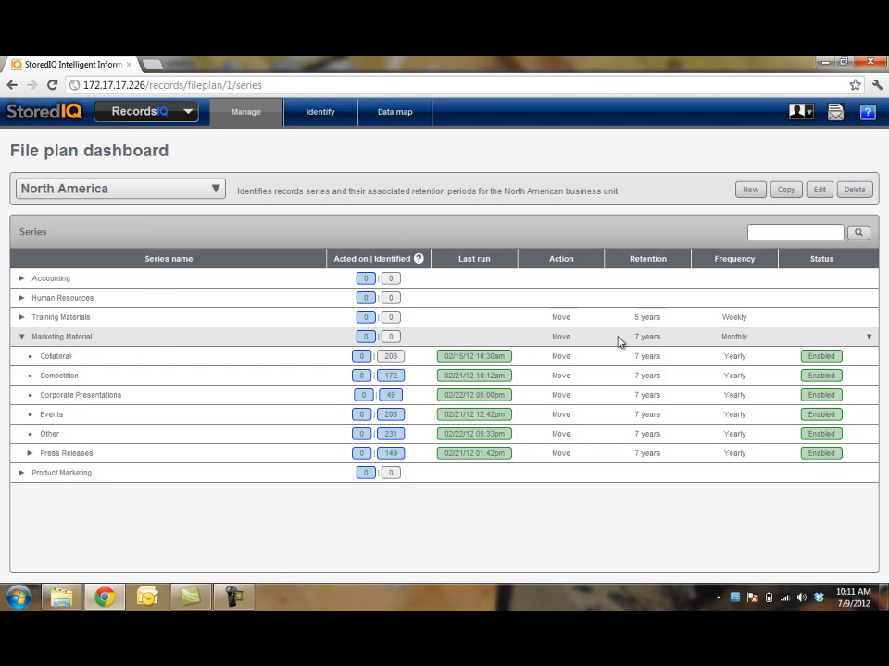
left_click(819, 190)
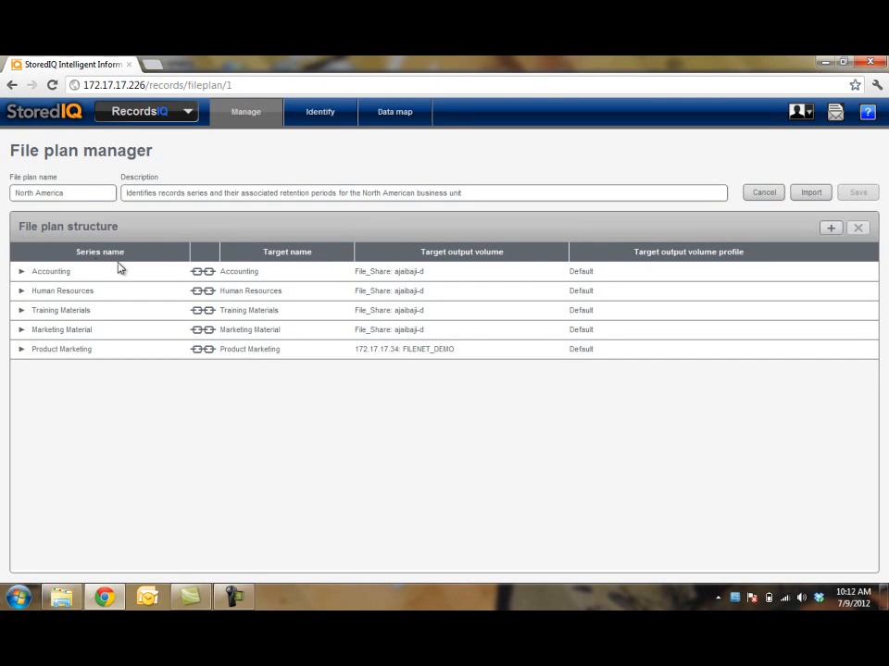
Unlink the Accounting series' target name from its series name, check the target output volume, and link the names again.
left_click(203, 275)
left_click(196, 274)
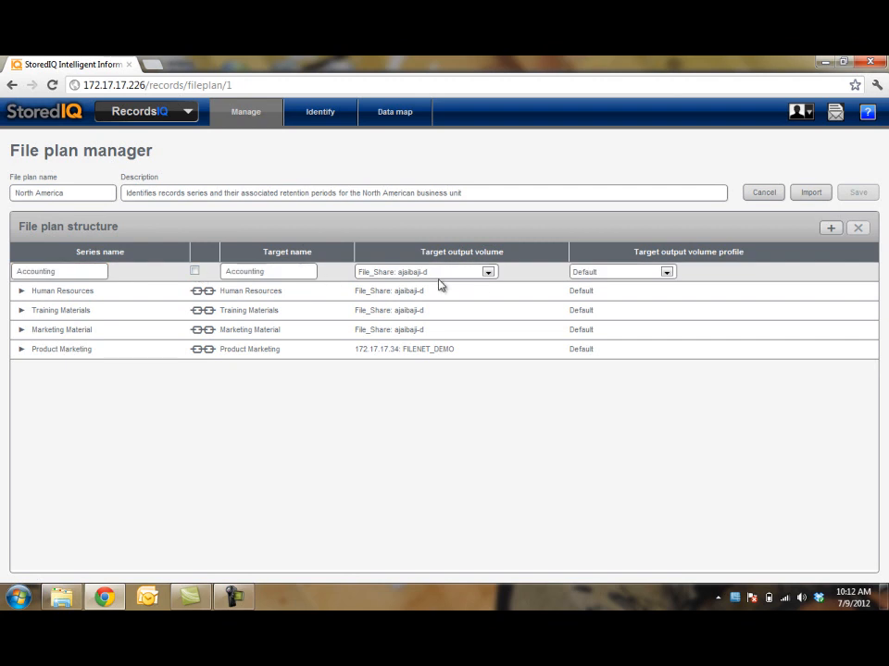
left_click(487, 273)
left_click(488, 273)
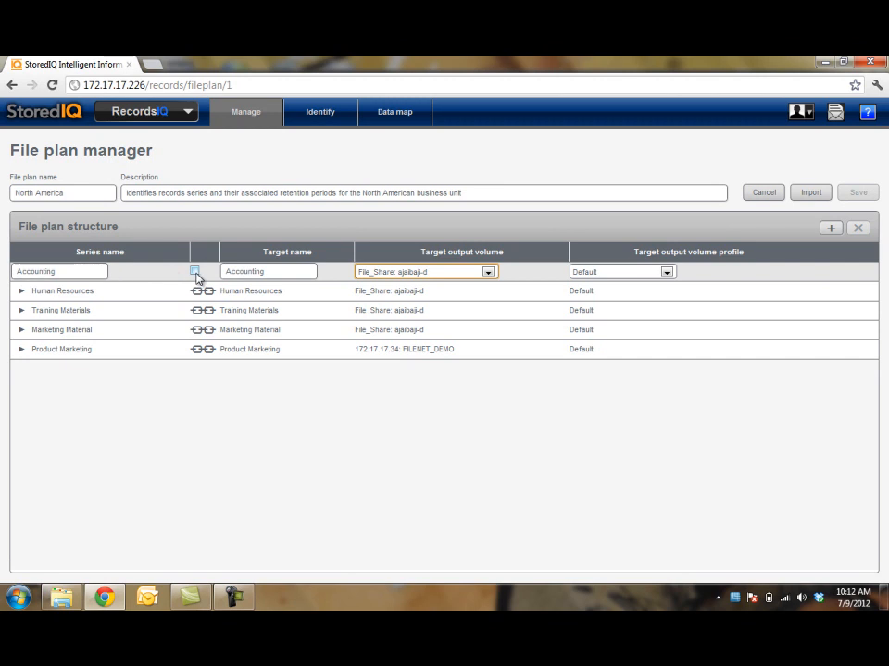
left_click(279, 272)
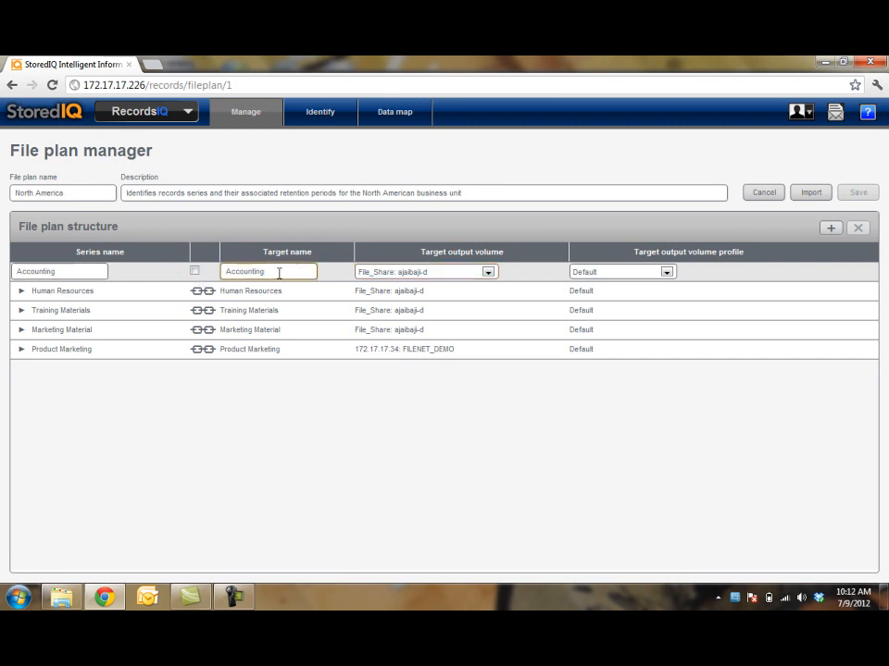
left_click(195, 271)
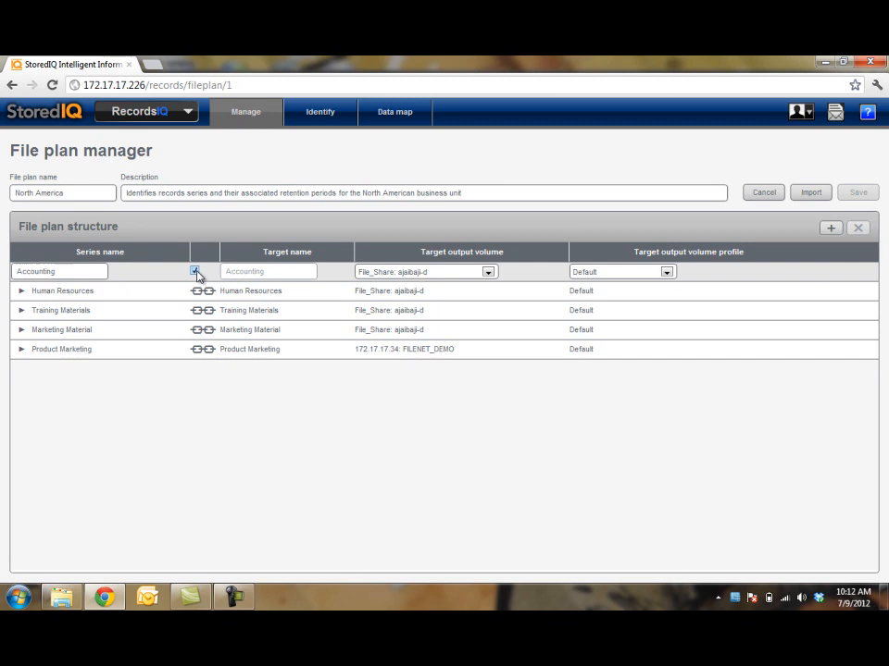
Open the Human Resources series for editing and select the File_Share volume ending in -d as its target output volume.
left_click(204, 293)
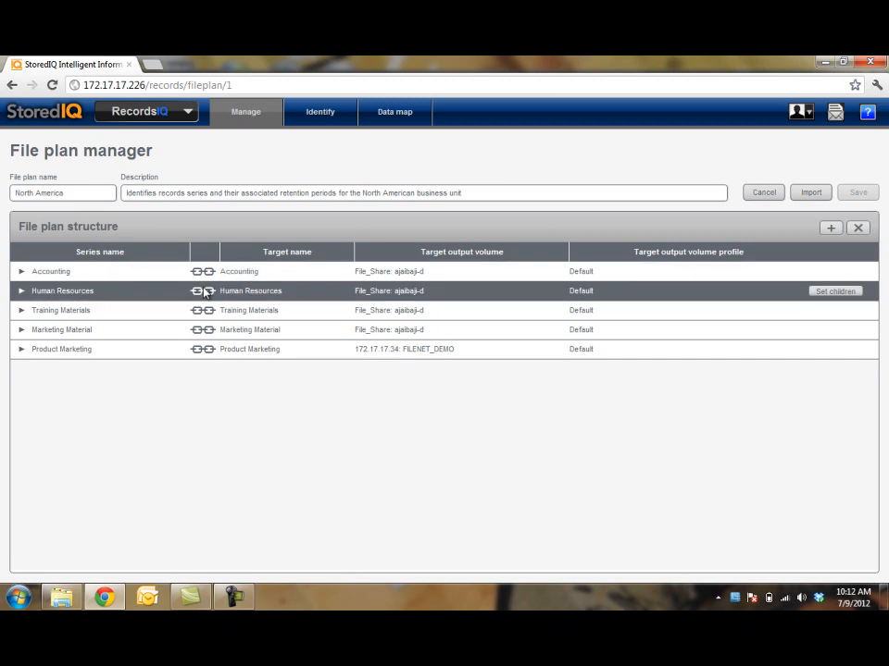
left_click(441, 298)
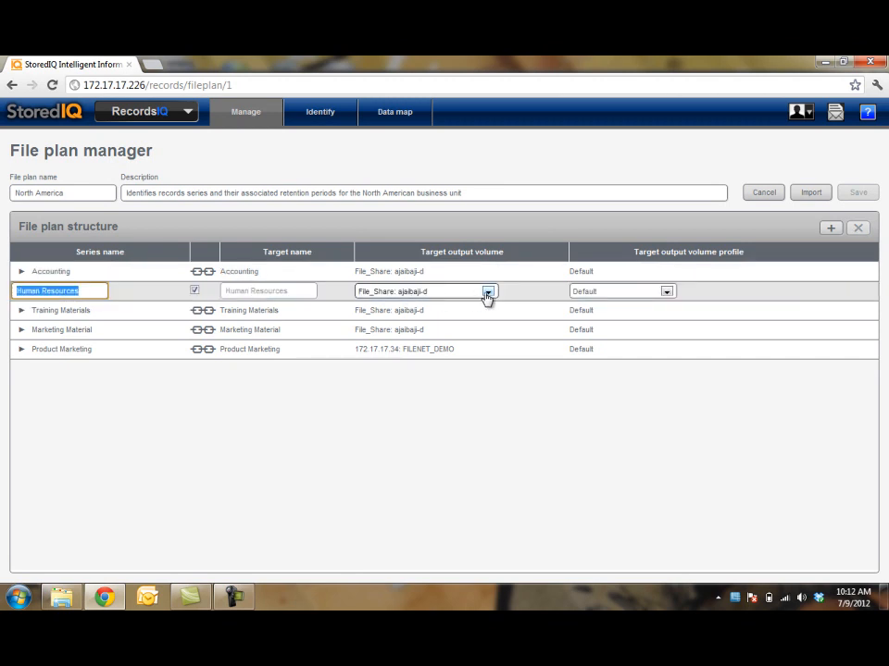
left_click(487, 292)
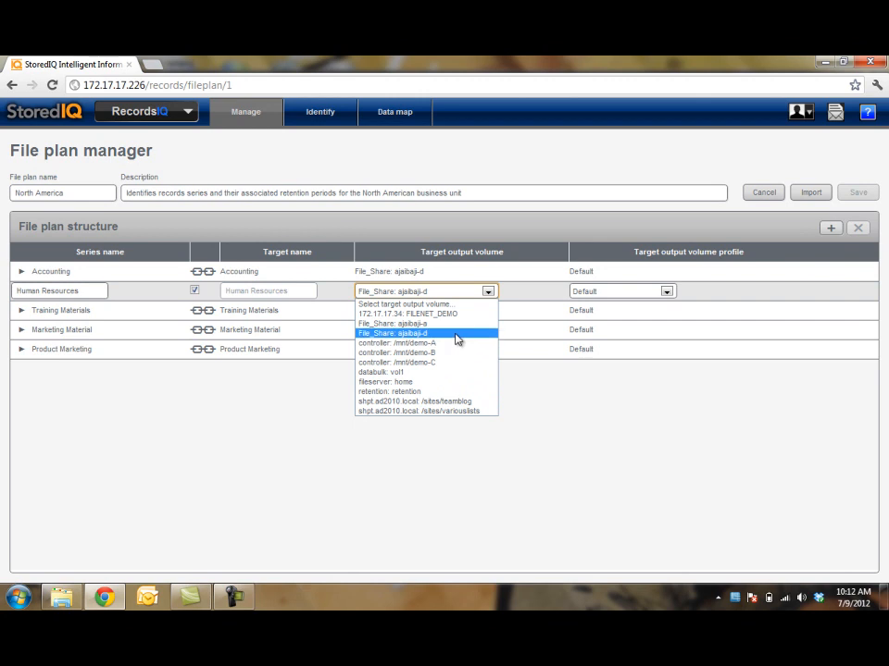
left_click(455, 333)
Review the general and copy options of the Default output volume profile from the Human Resources series, and leave without saving.
left_click(665, 291)
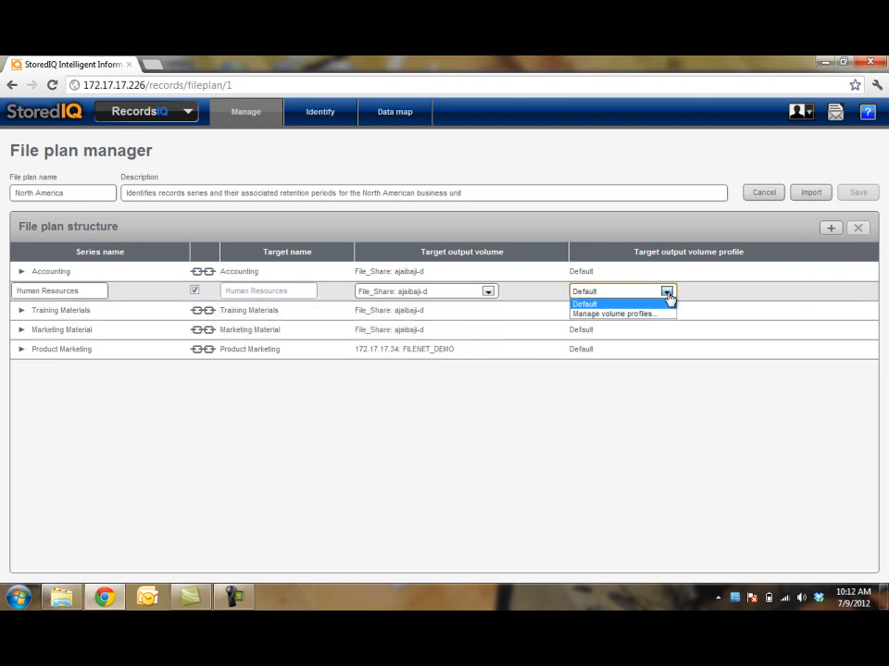
left_click(654, 316)
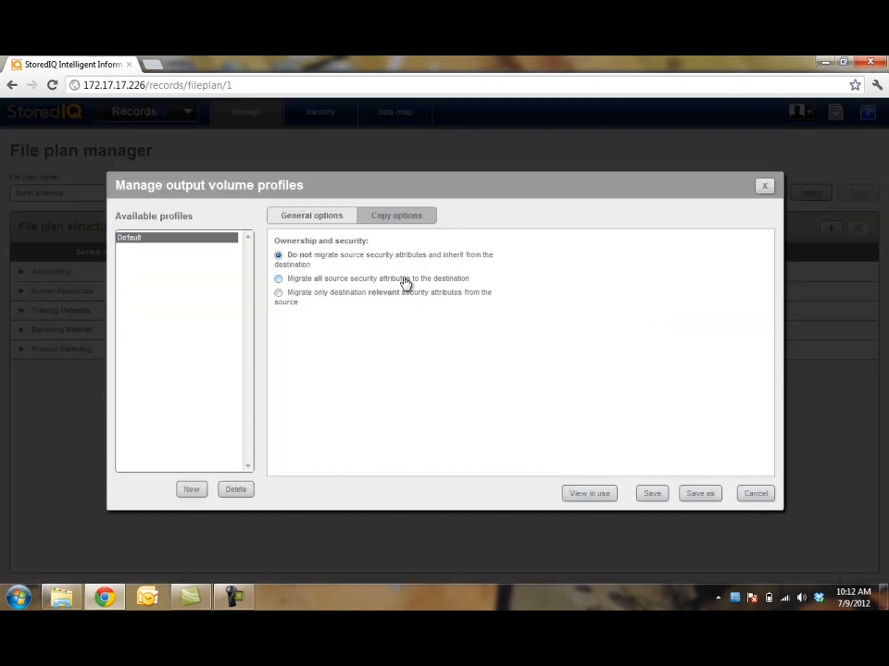
left_click(384, 220)
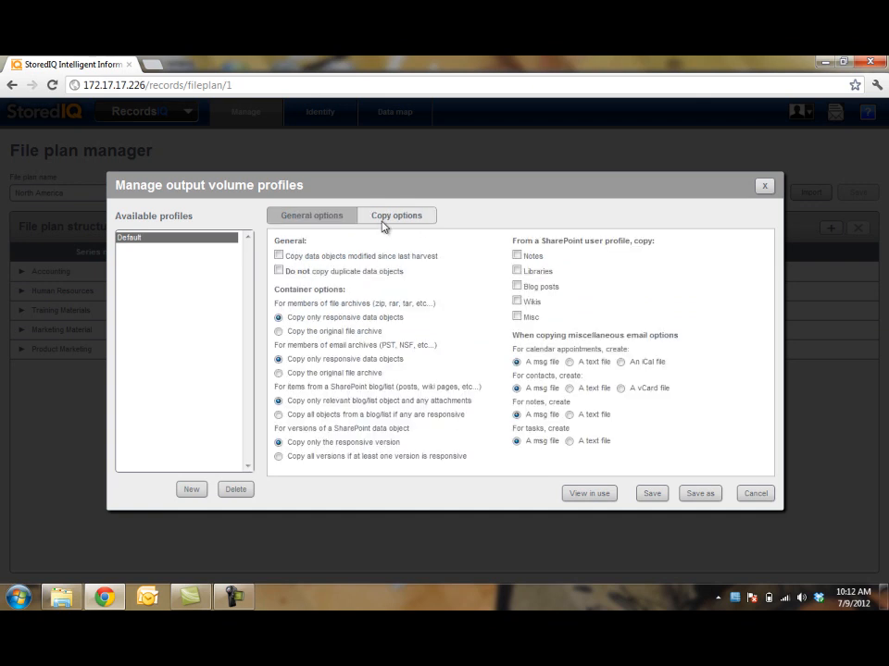
left_click(280, 272)
left_click(280, 256)
left_click(278, 271)
left_click(752, 495)
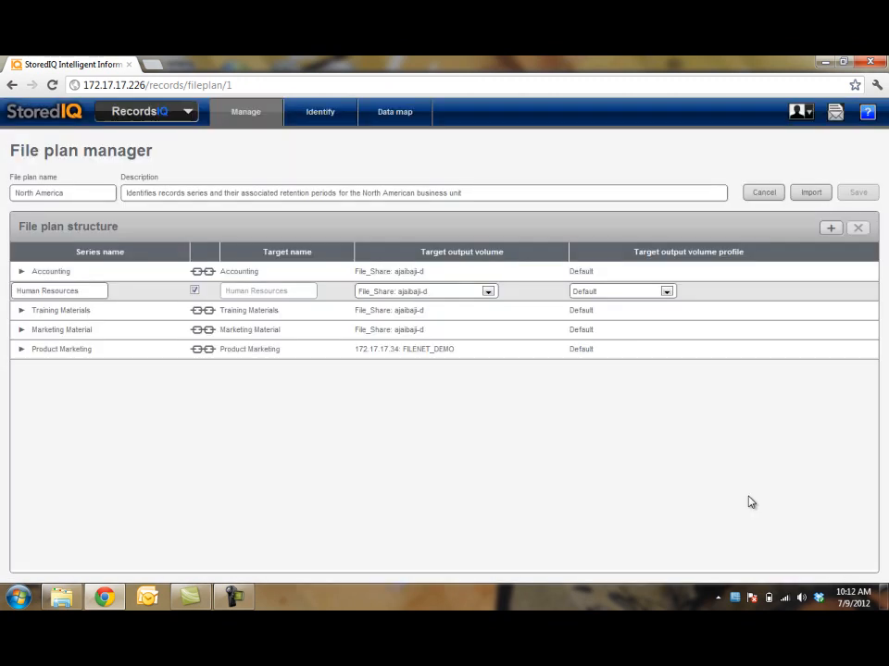
Return to the North America file plan dashboard and open the Collateral series under Marketing Material for editing.
left_click(246, 119)
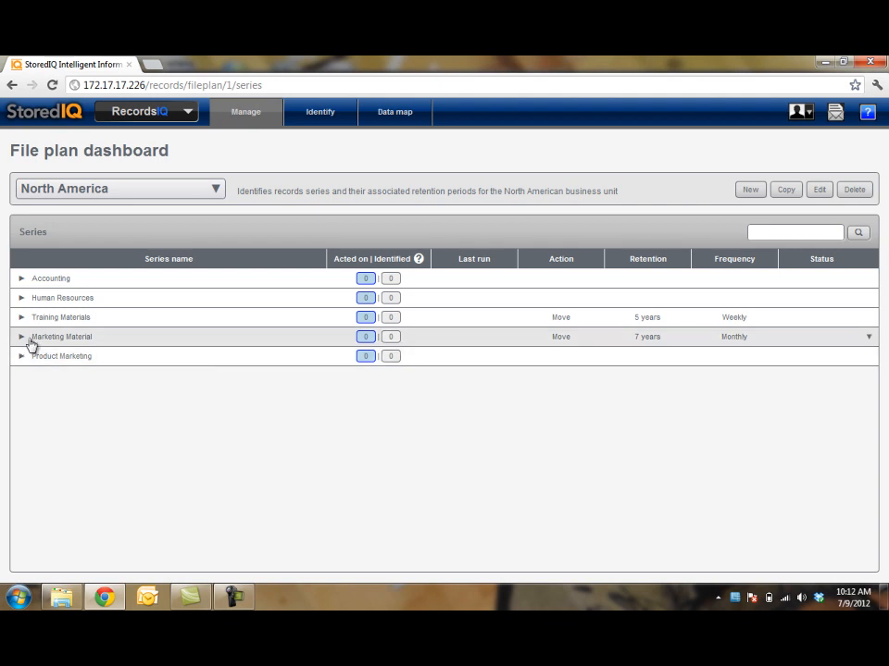
left_click(28, 339)
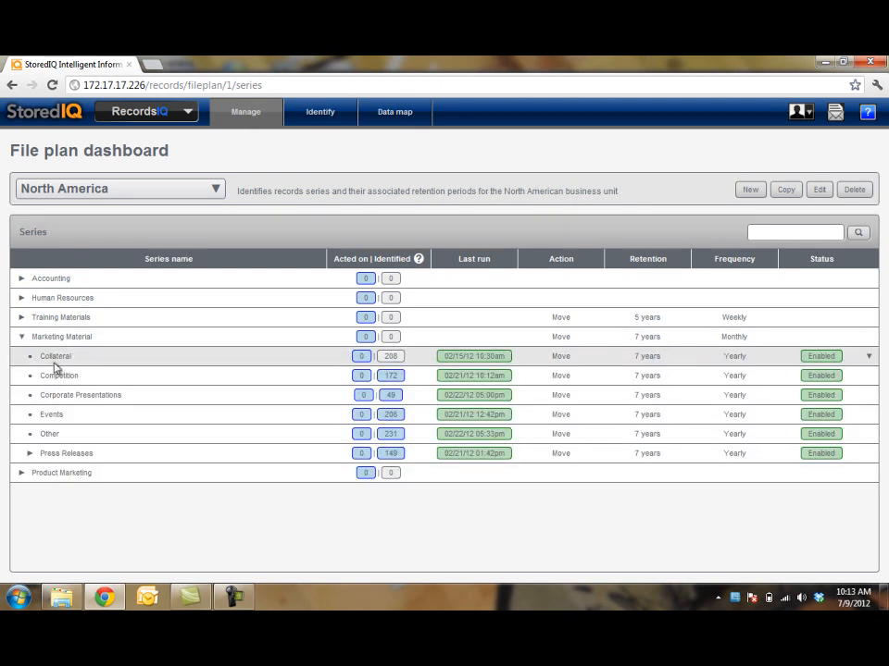
left_click(55, 361)
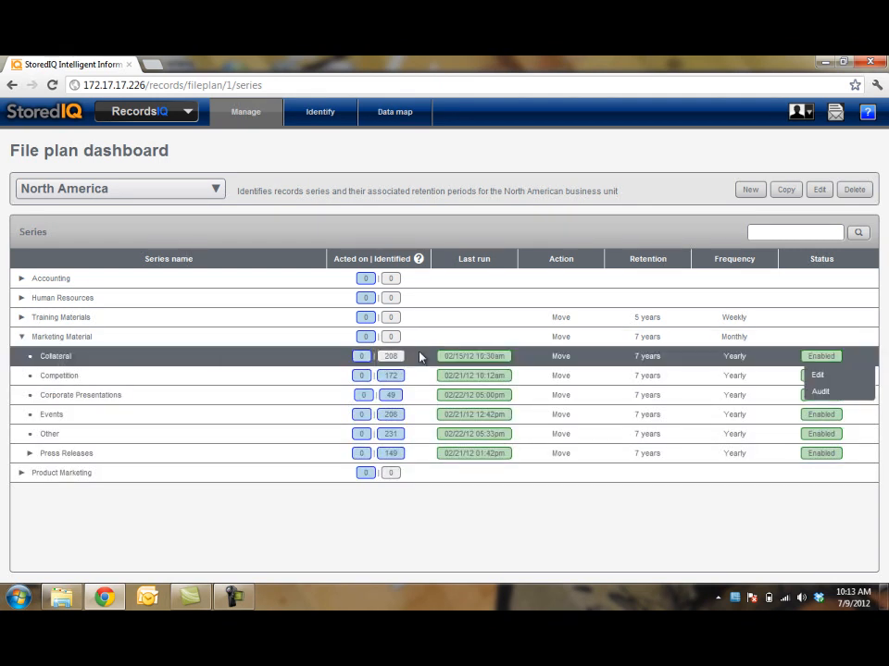
left_click(817, 376)
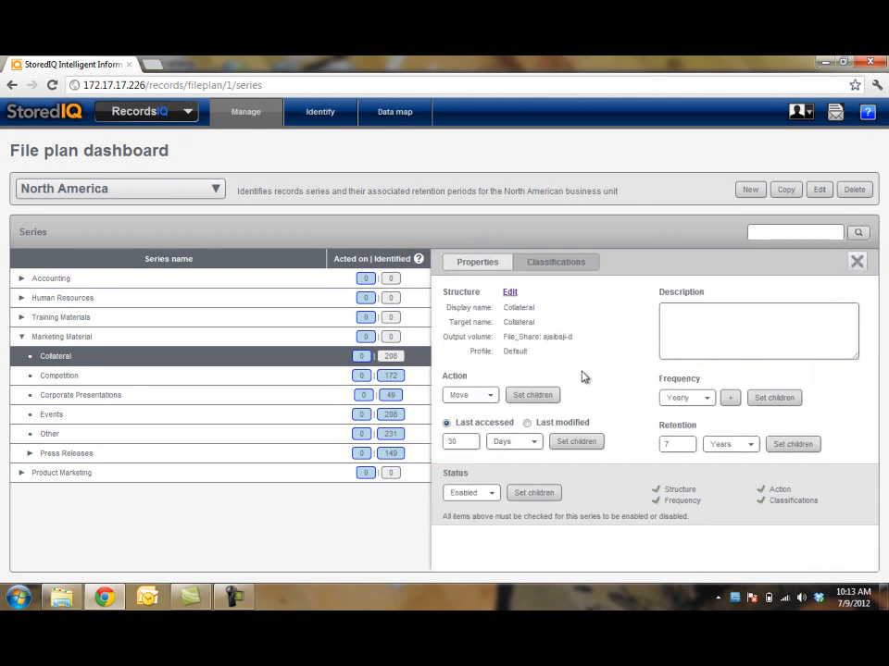
Set the Collateral series' action to Move and its frequency to Monthly, accepting the schedule of every 1 month on the 10th day.
left_click(489, 397)
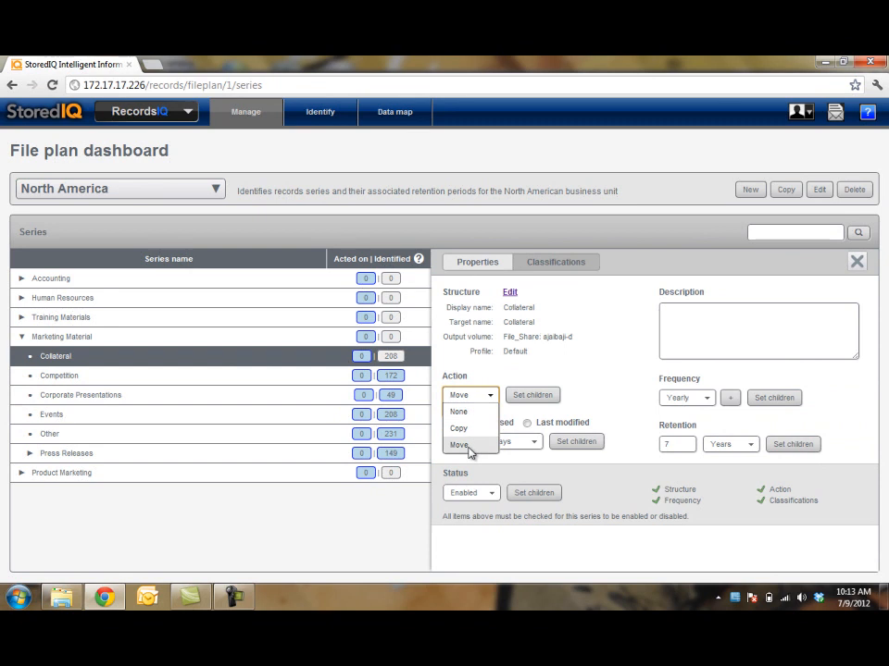
left_click(472, 444)
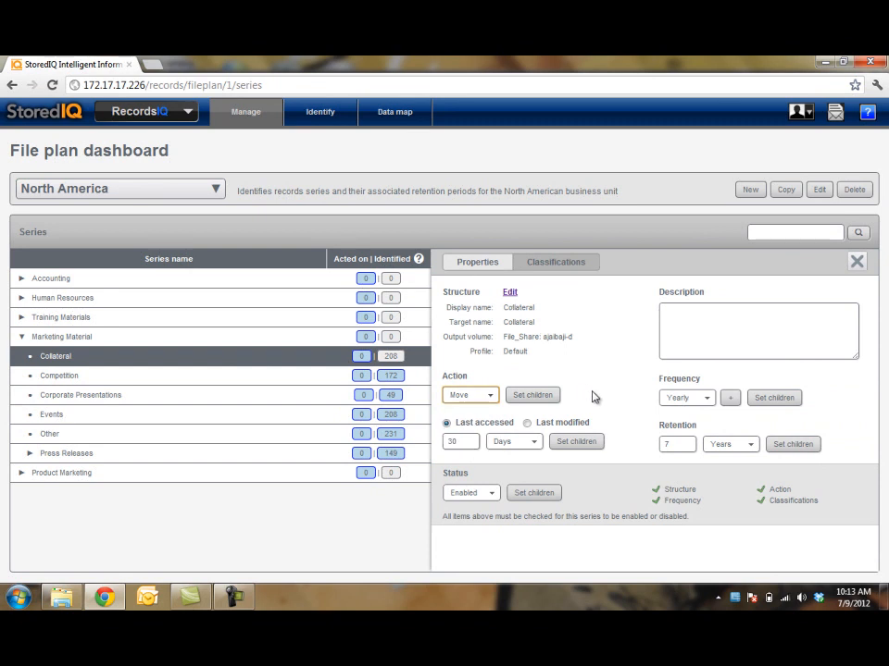
left_click(706, 399)
left_click(681, 466)
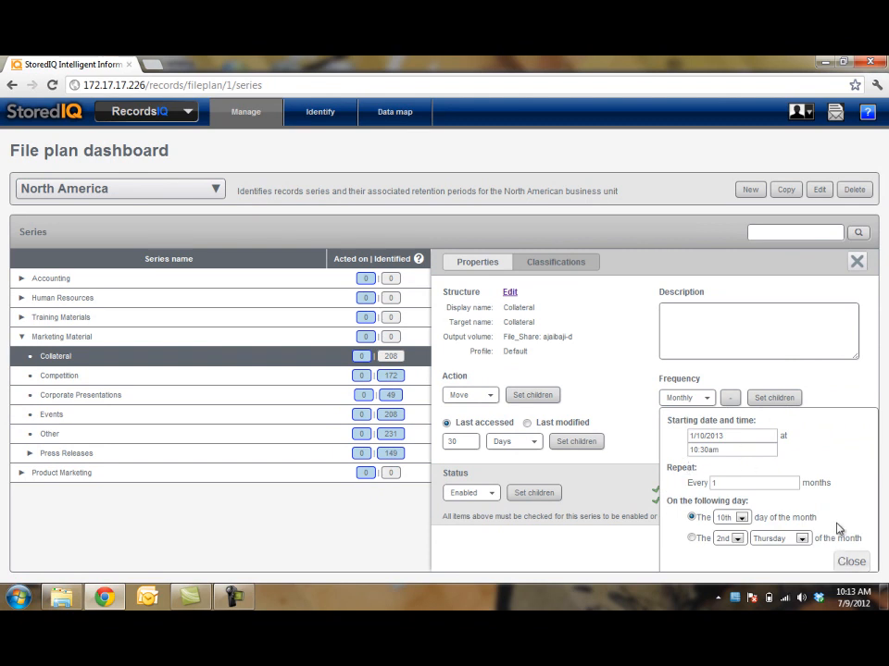
left_click(842, 560)
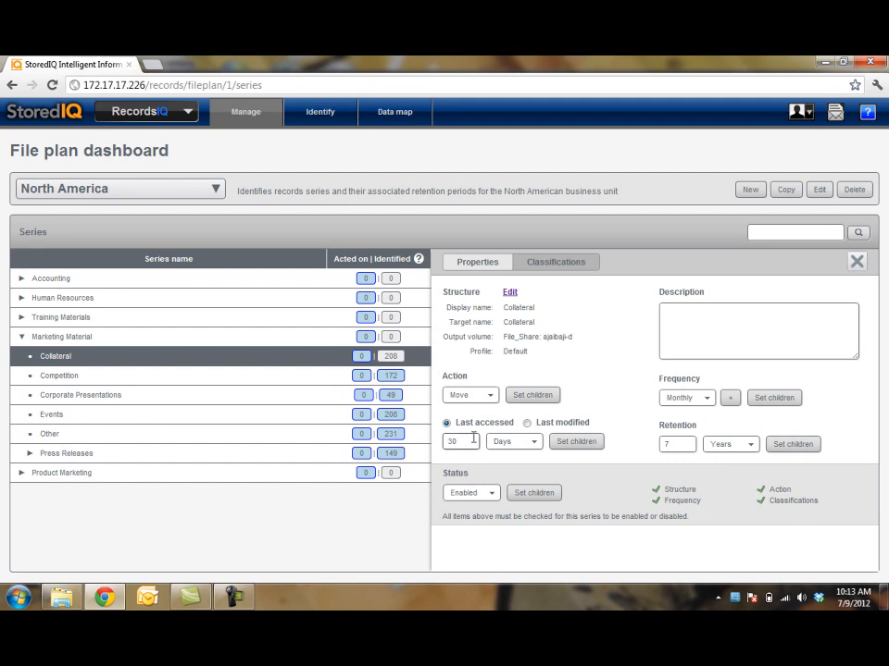
Examine the value and time unit options of the Collateral series' last accessed condition and retention period.
left_click(535, 444)
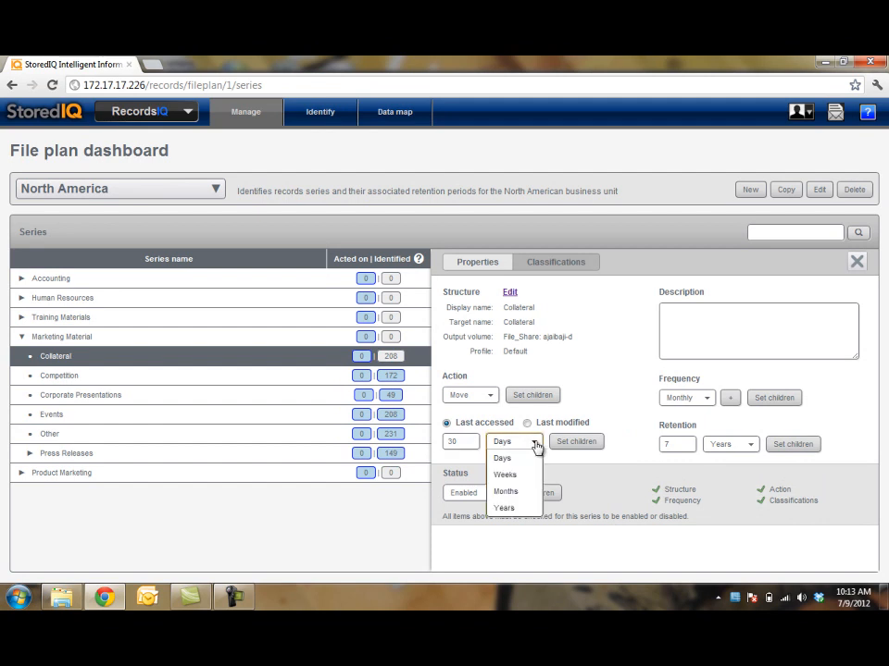
left_click(536, 446)
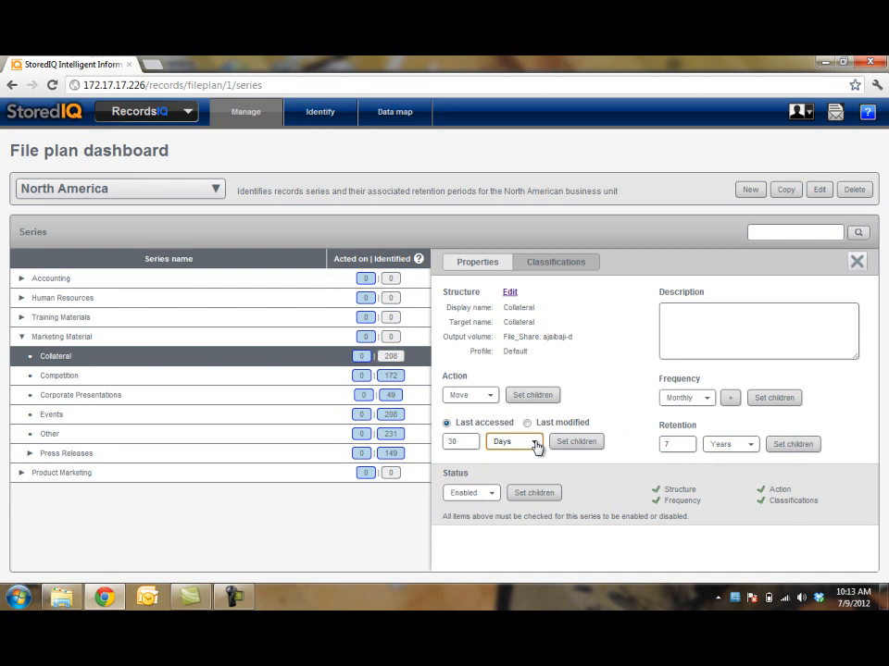
double_click(461, 442)
left_click(461, 442)
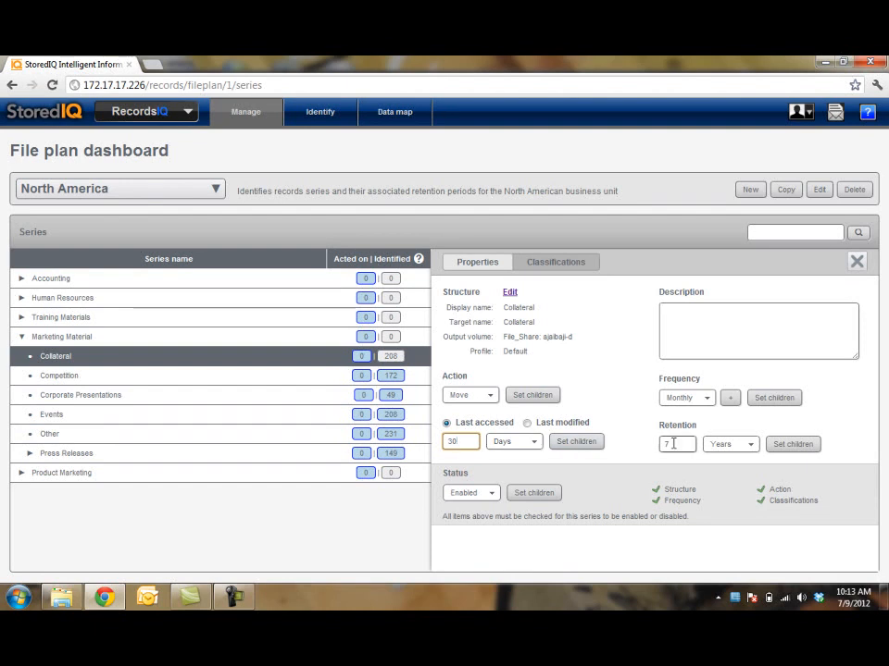
left_click(751, 447)
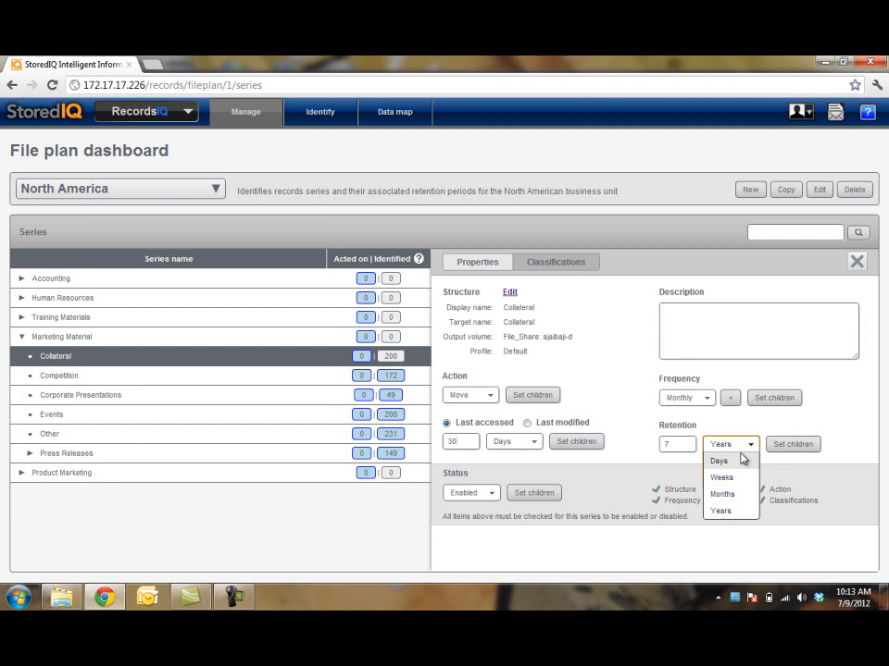
left_click(752, 450)
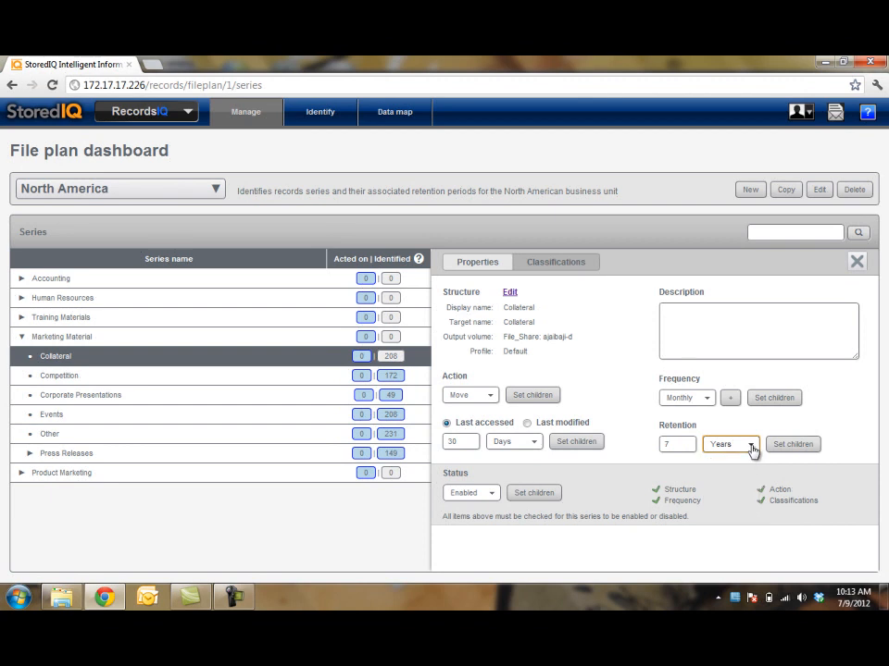
double_click(678, 444)
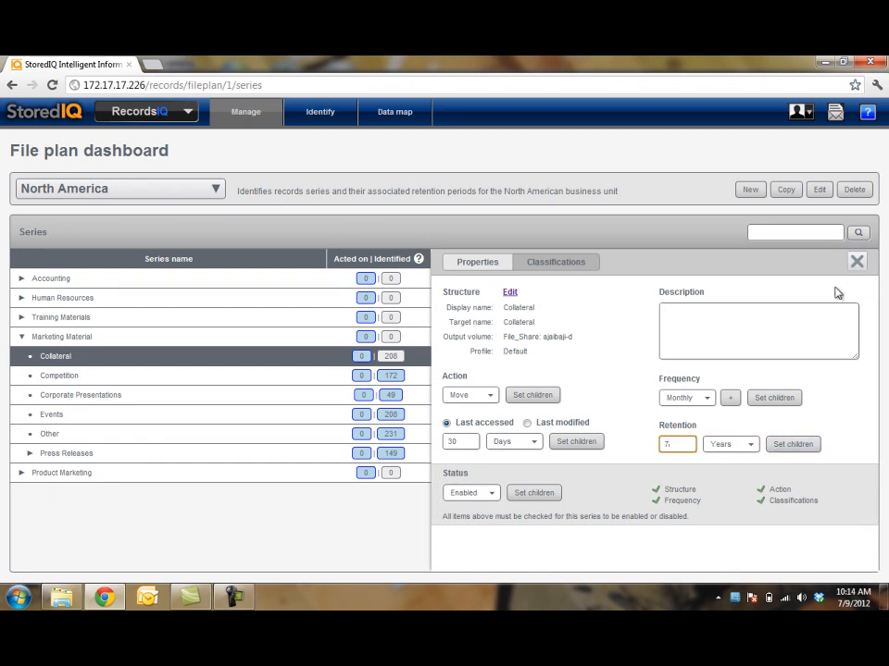
Browse the classifications assigned to the Collateral series and those available to add.
left_click(546, 268)
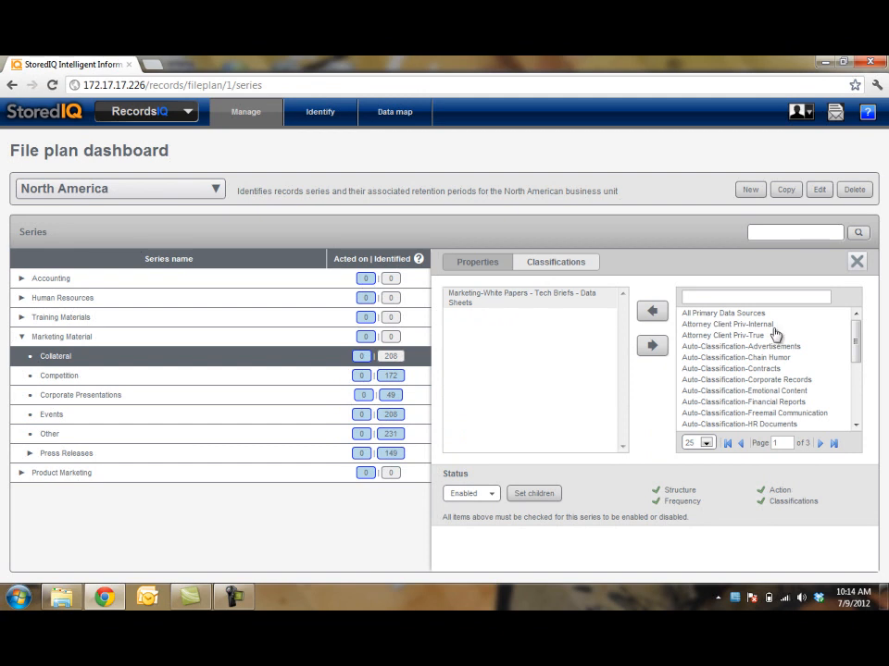
left_click_drag(859, 337, 869, 391)
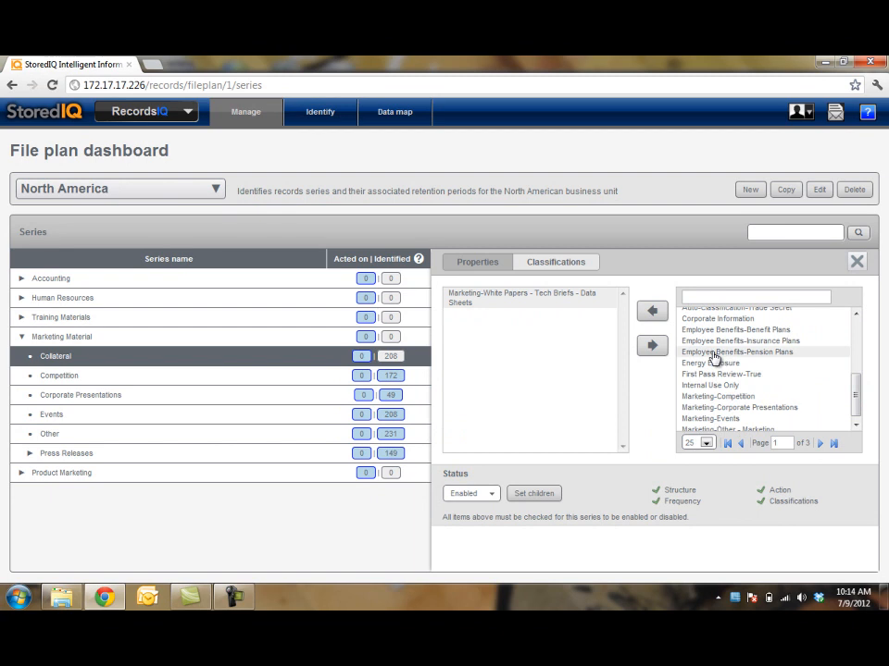
left_click_drag(853, 389, 842, 341)
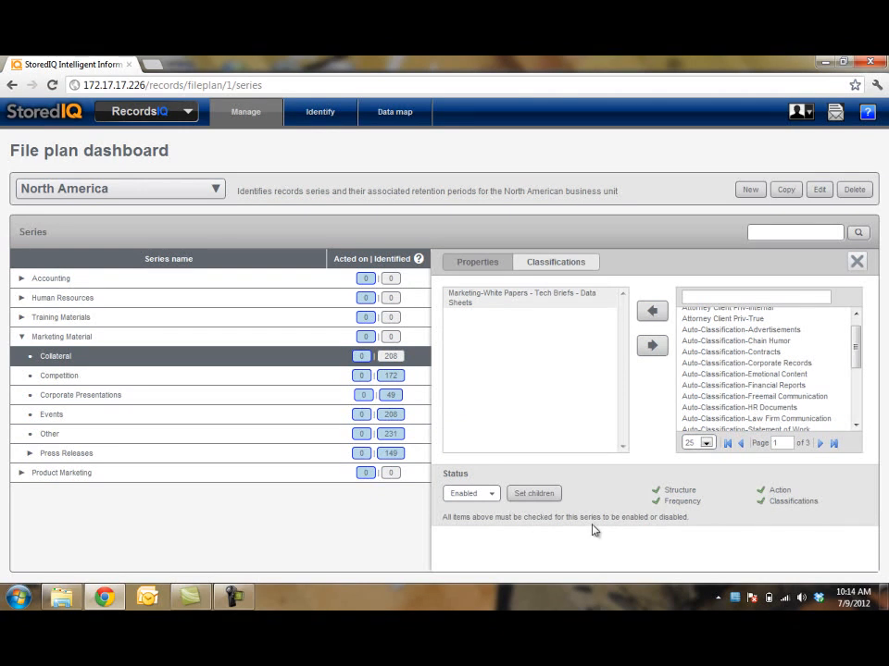
Select Enabled as the Collateral series' status and close its properties.
left_click(493, 497)
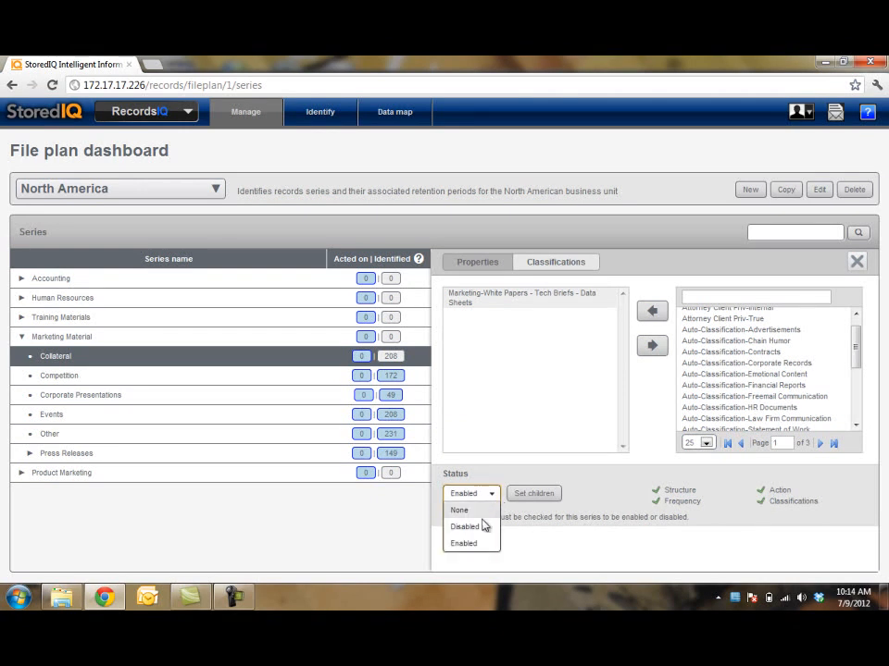
left_click(472, 546)
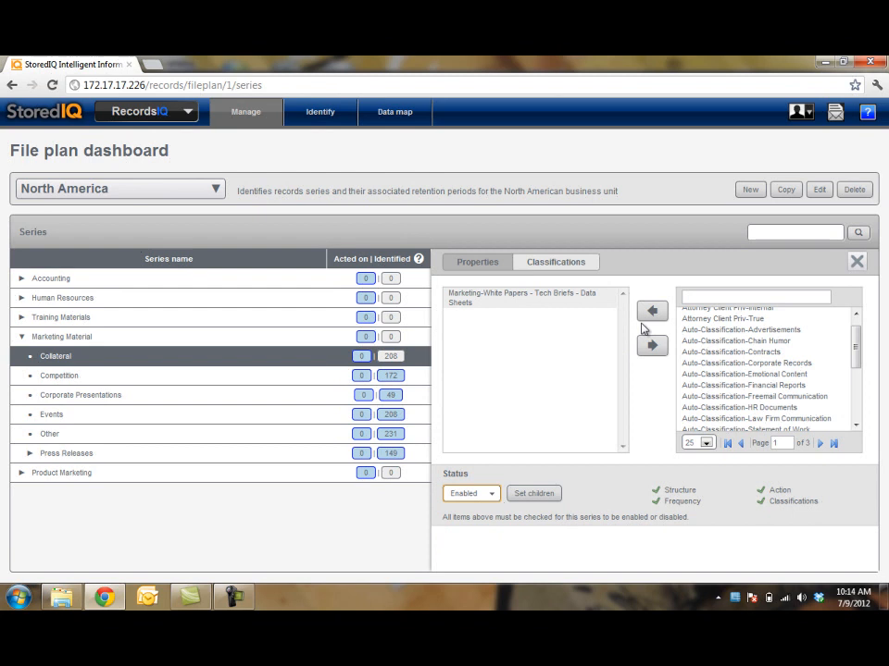
left_click(476, 264)
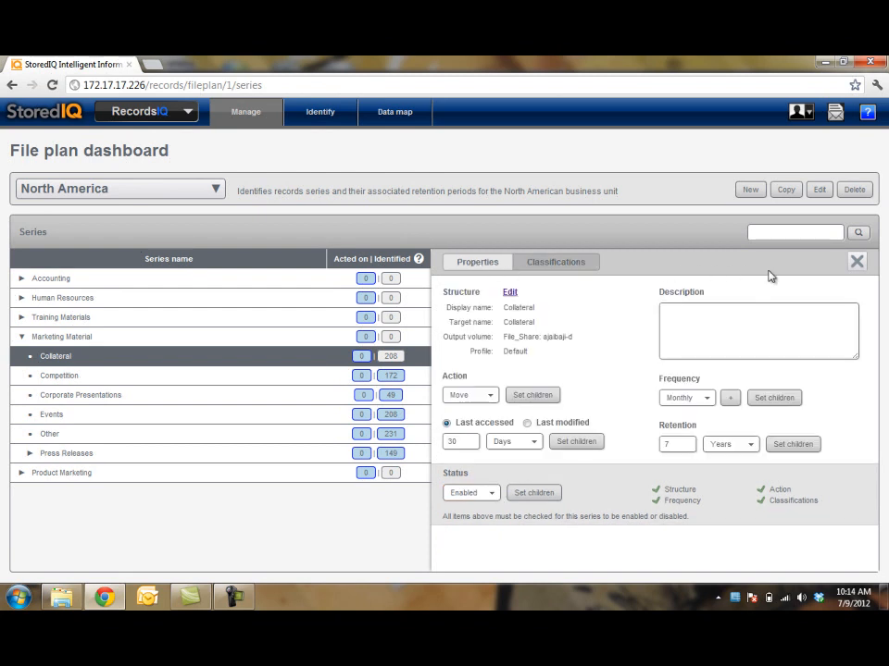
left_click(493, 493)
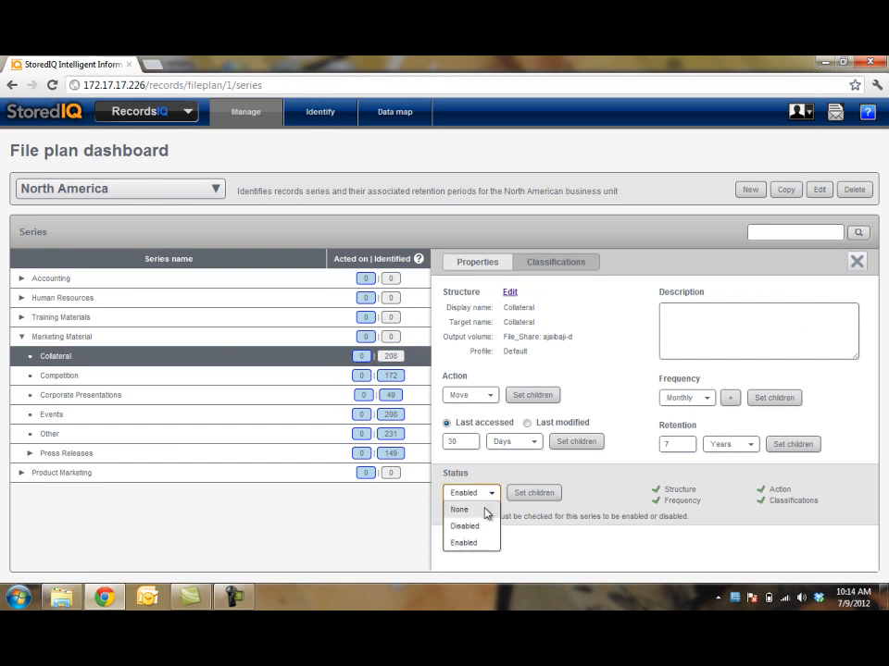
left_click(482, 544)
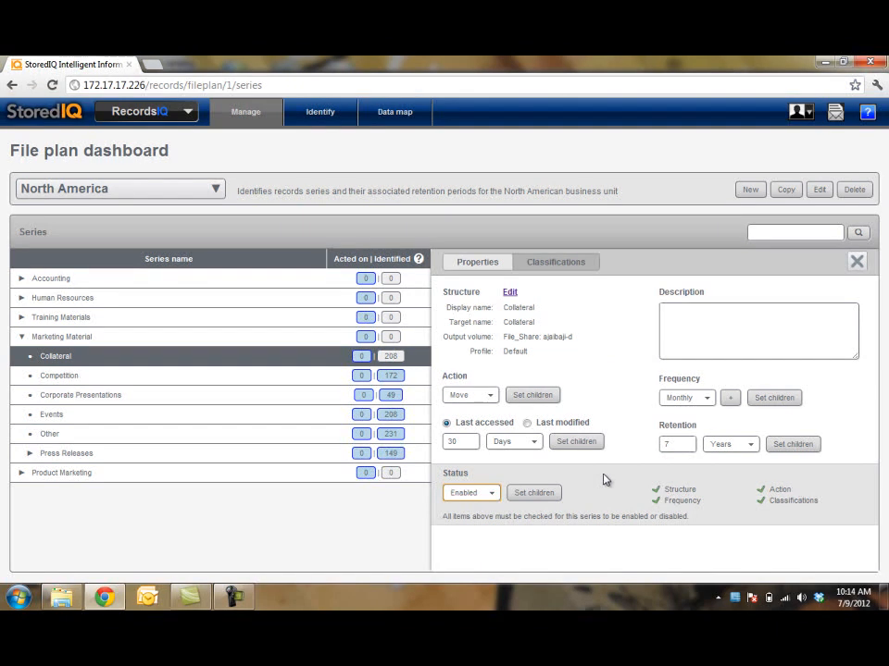
left_click(857, 264)
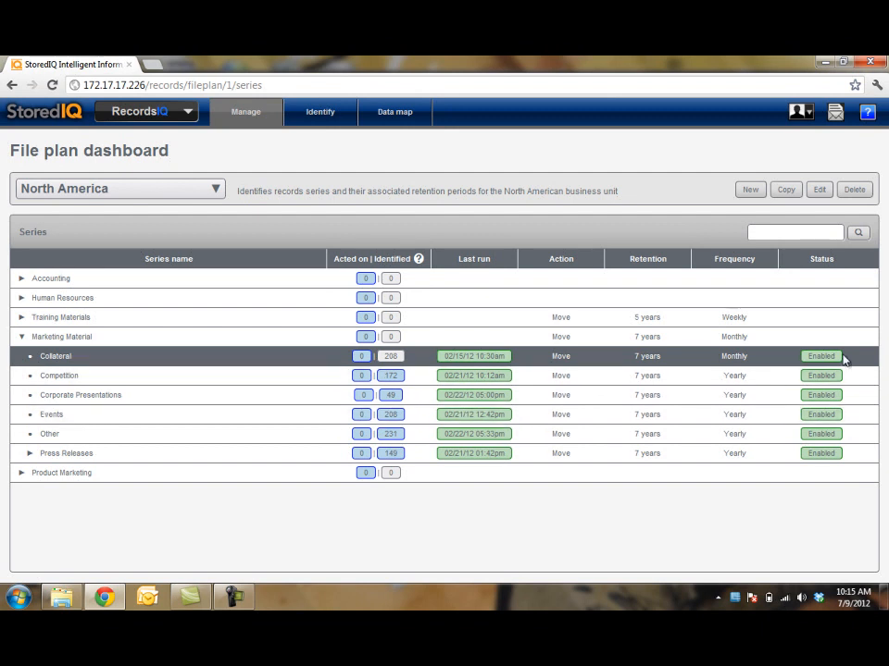
Review the Collateral series' audit history and the detailed execution results of its 2012-01-10 Move run, then close the audit.
left_click(199, 359)
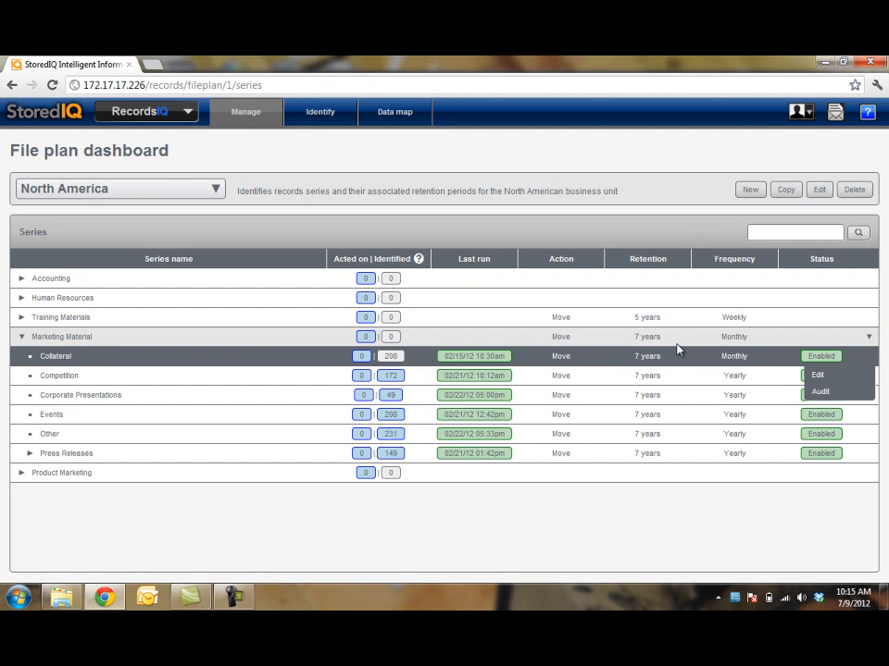
left_click(820, 393)
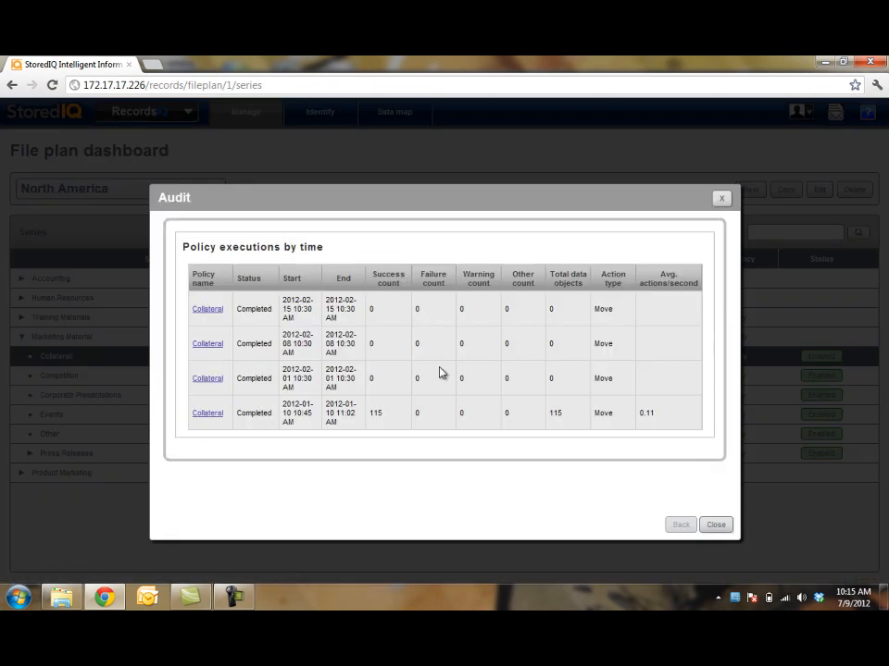
left_click(203, 418)
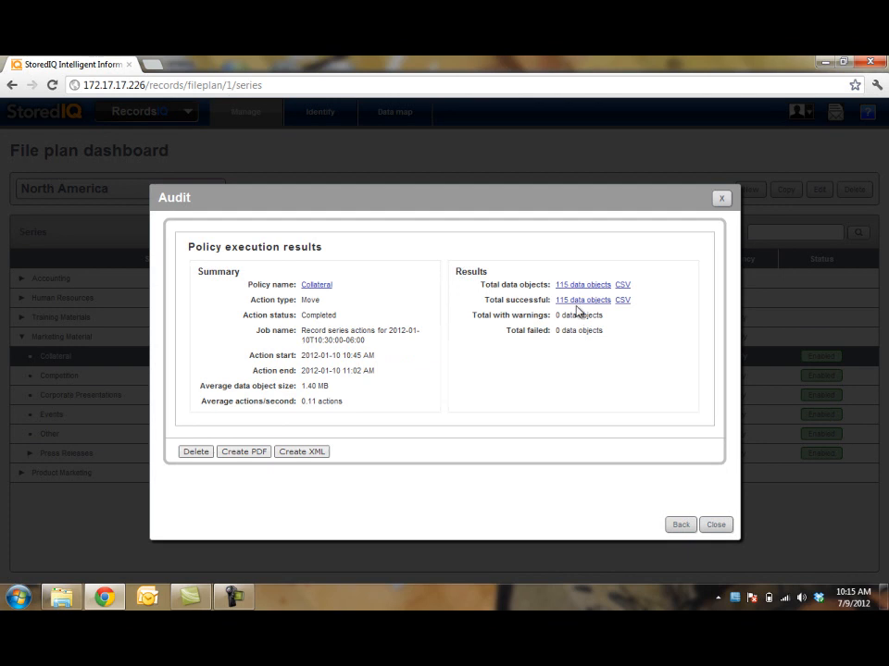
left_click(680, 525)
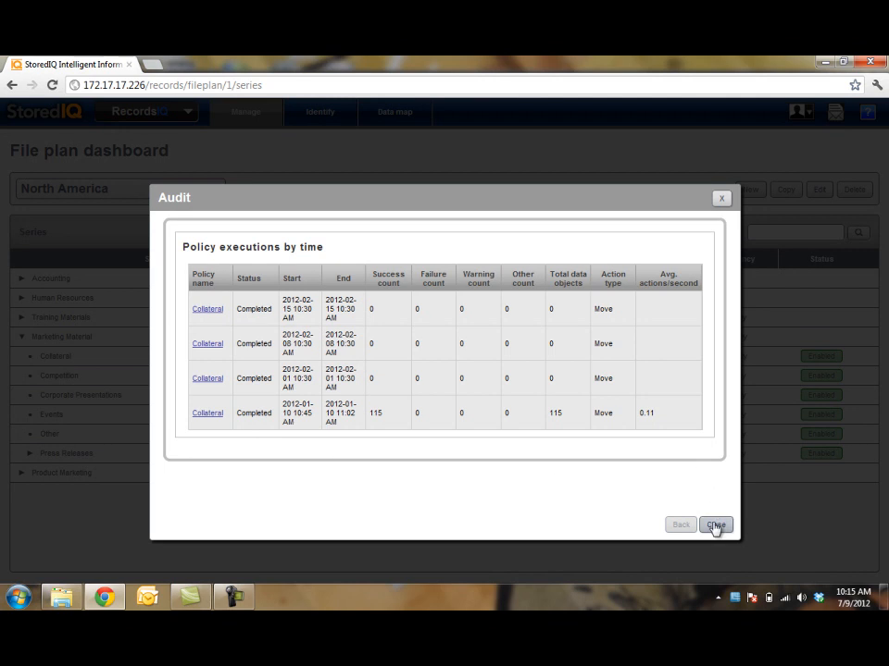
left_click(210, 416)
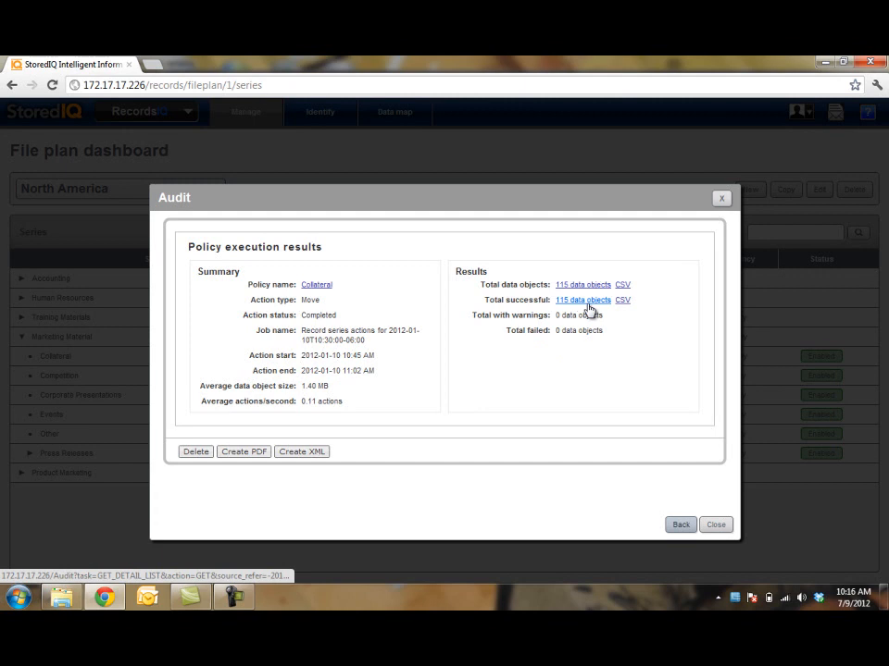
left_click(681, 526)
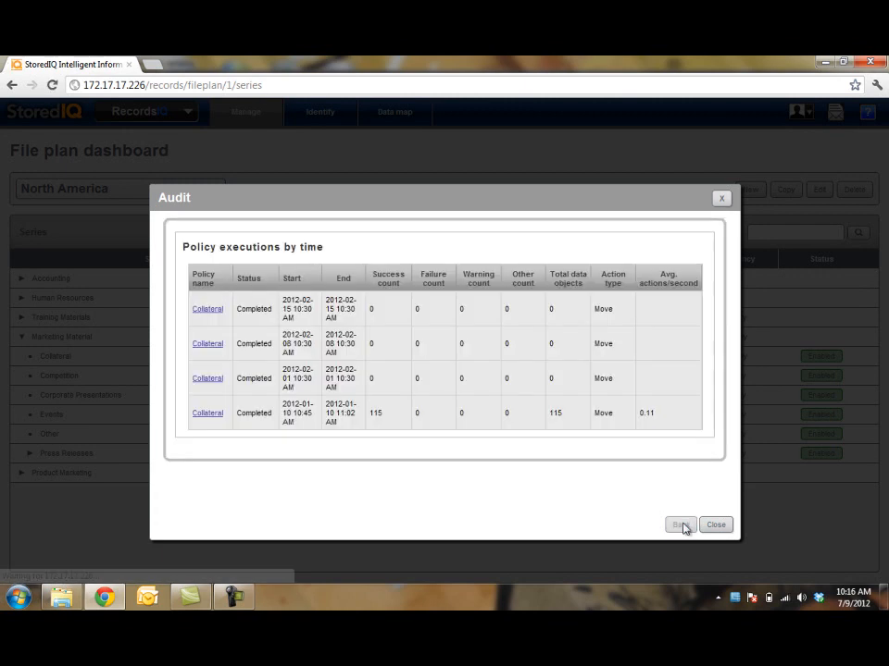
left_click(714, 526)
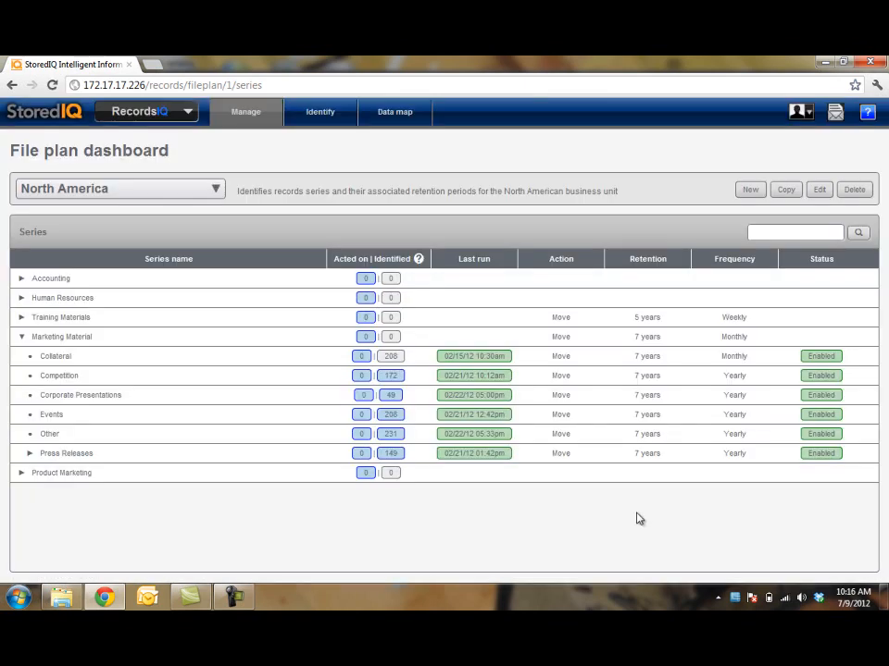